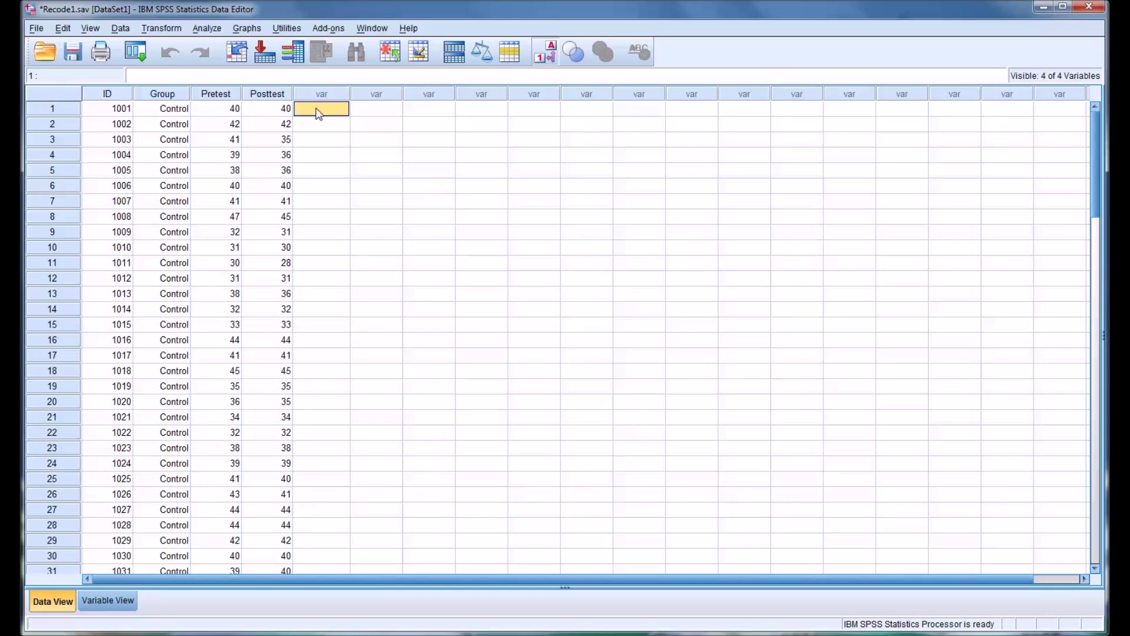
# Inspect the ID and Group columns and the first CBT case in row 46.
pyautogui.press('Tab')
pyautogui.click(314, 112)
pyautogui.click(115, 97)
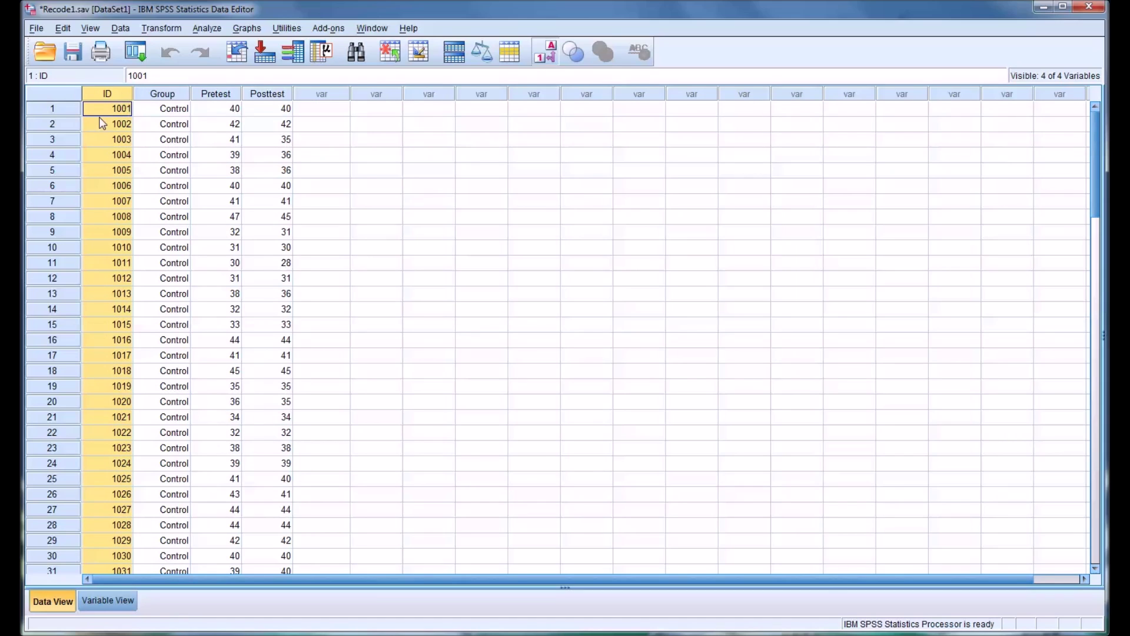
pyautogui.click(105, 112)
pyautogui.click(175, 95)
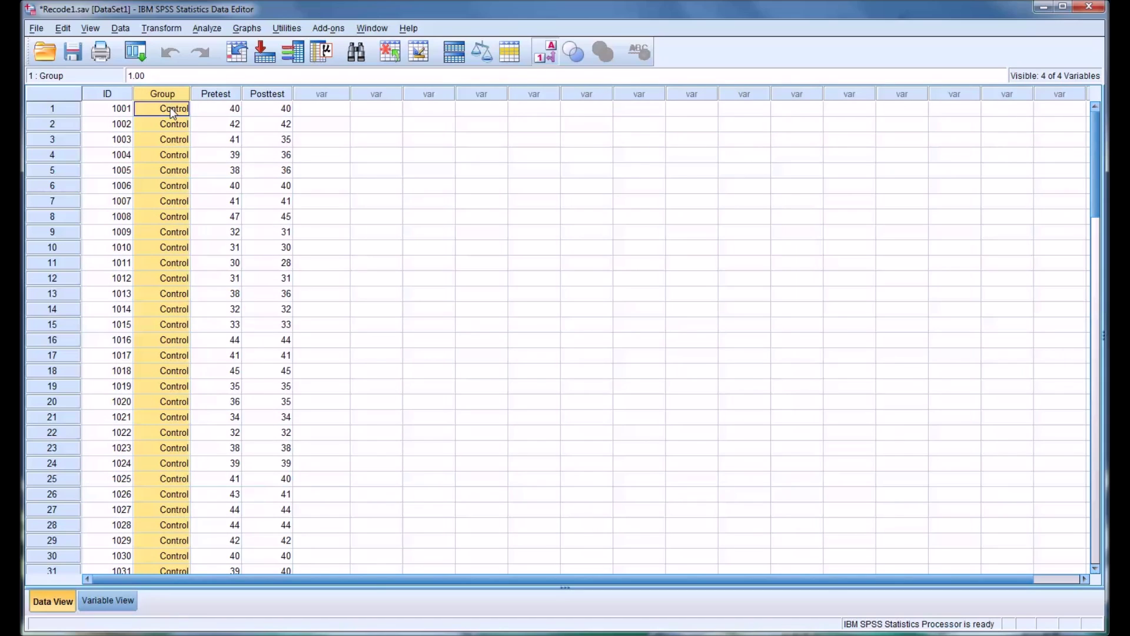
pyautogui.click(173, 113)
pyautogui.scroll(-9, 194, 226)
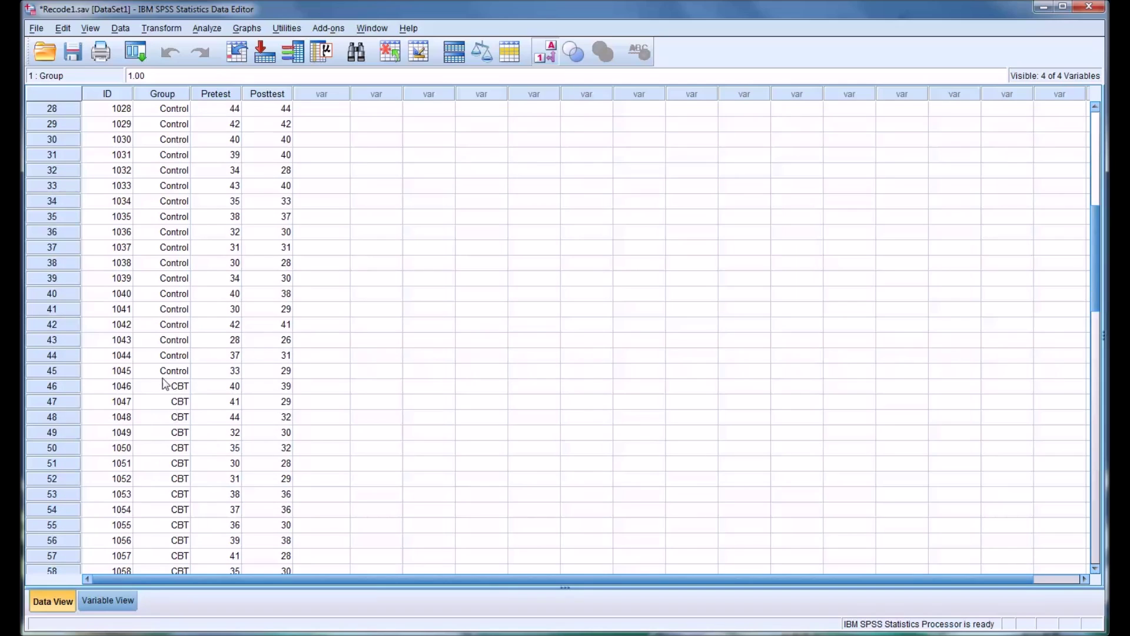
pyautogui.click(182, 383)
pyautogui.scroll(9, 210, 349)
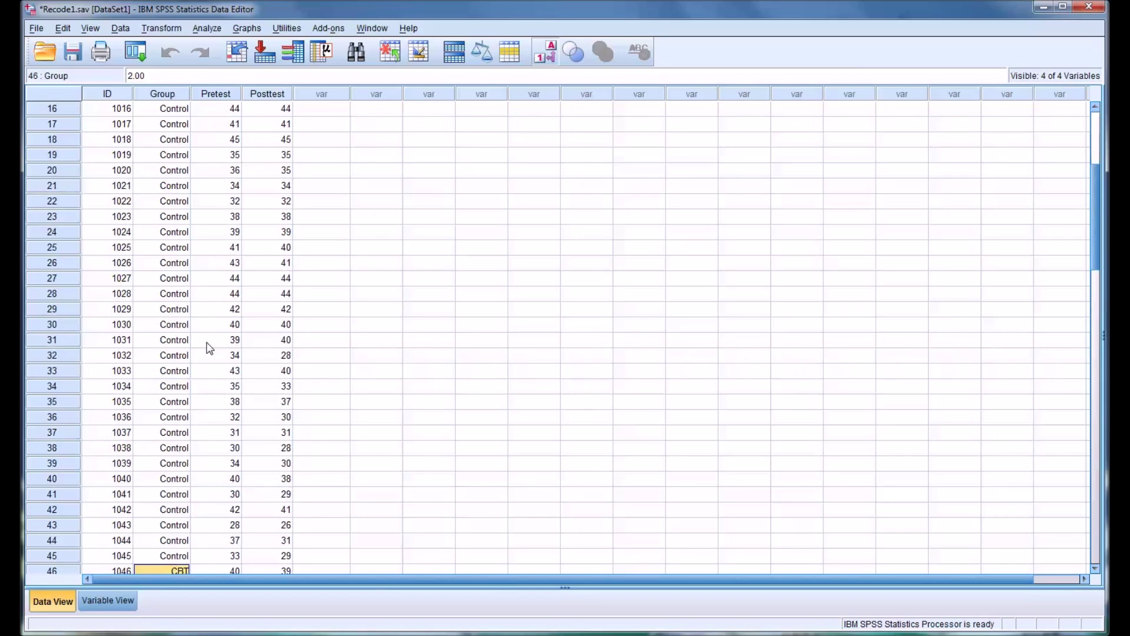
# Inspect the Pretest and Posttest columns, then bring up the Transform menu.
pyautogui.click(212, 95)
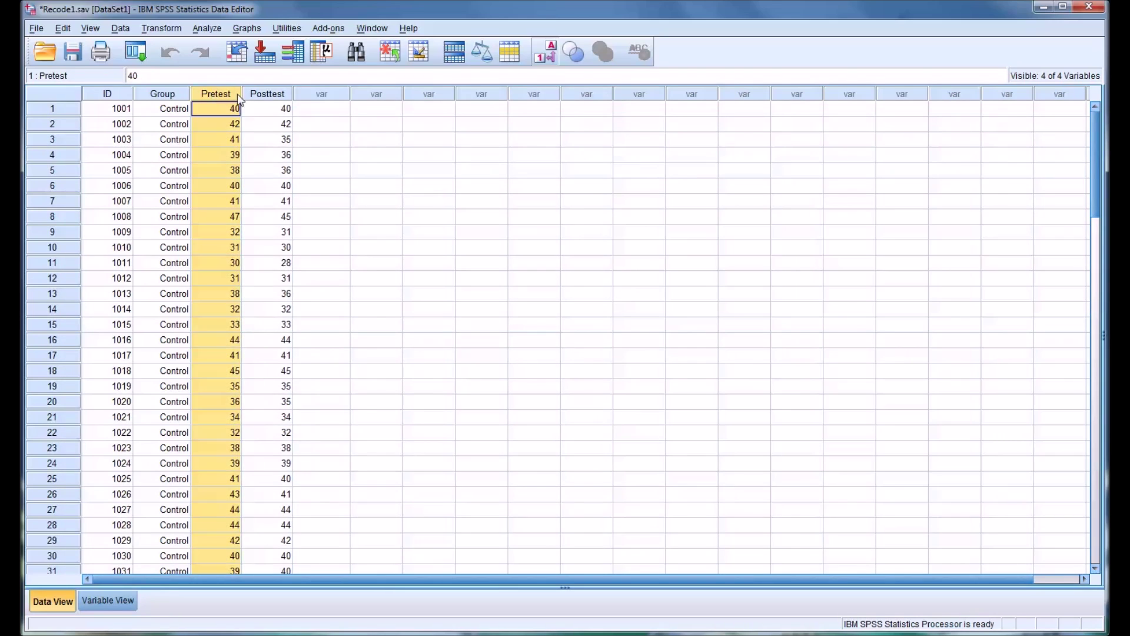
pyautogui.click(264, 97)
pyautogui.click(311, 113)
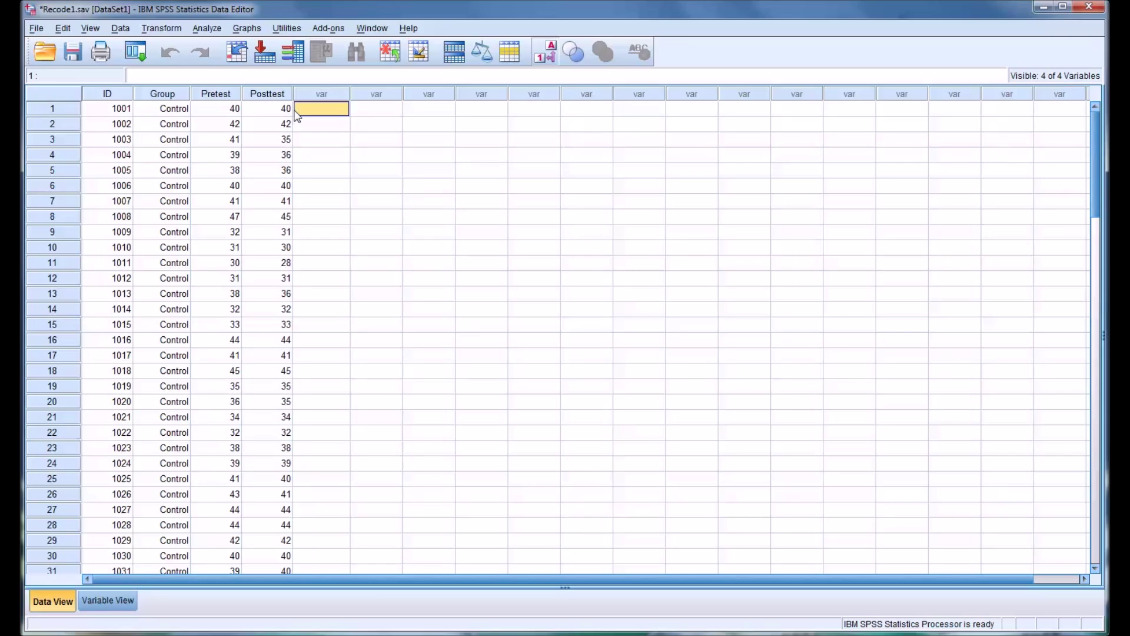
pyautogui.click(266, 95)
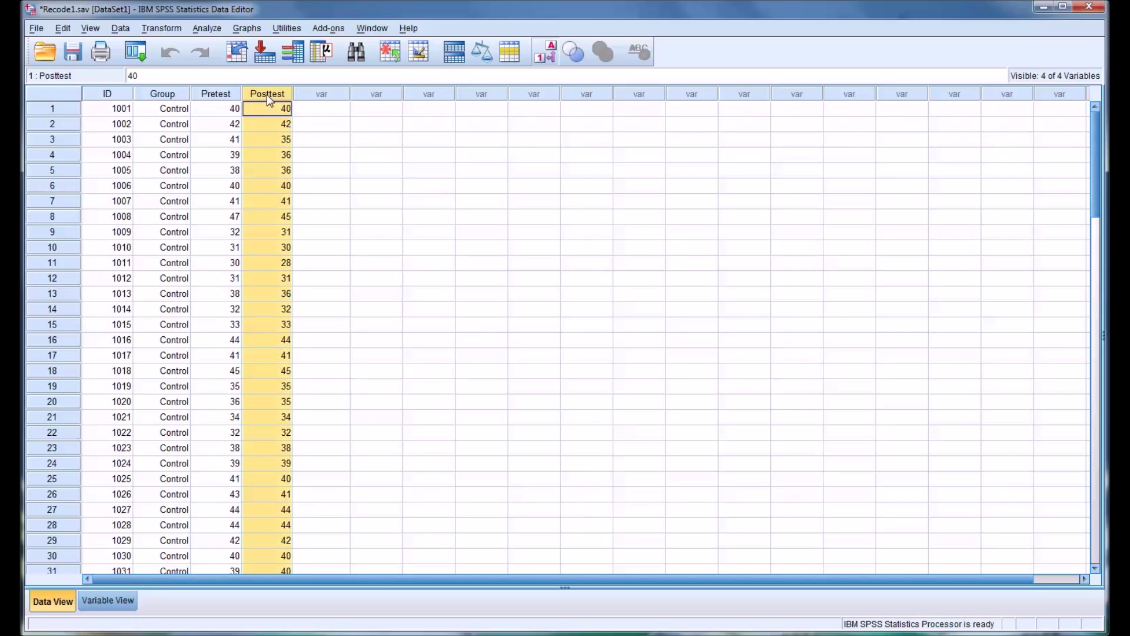
pyautogui.click(301, 109)
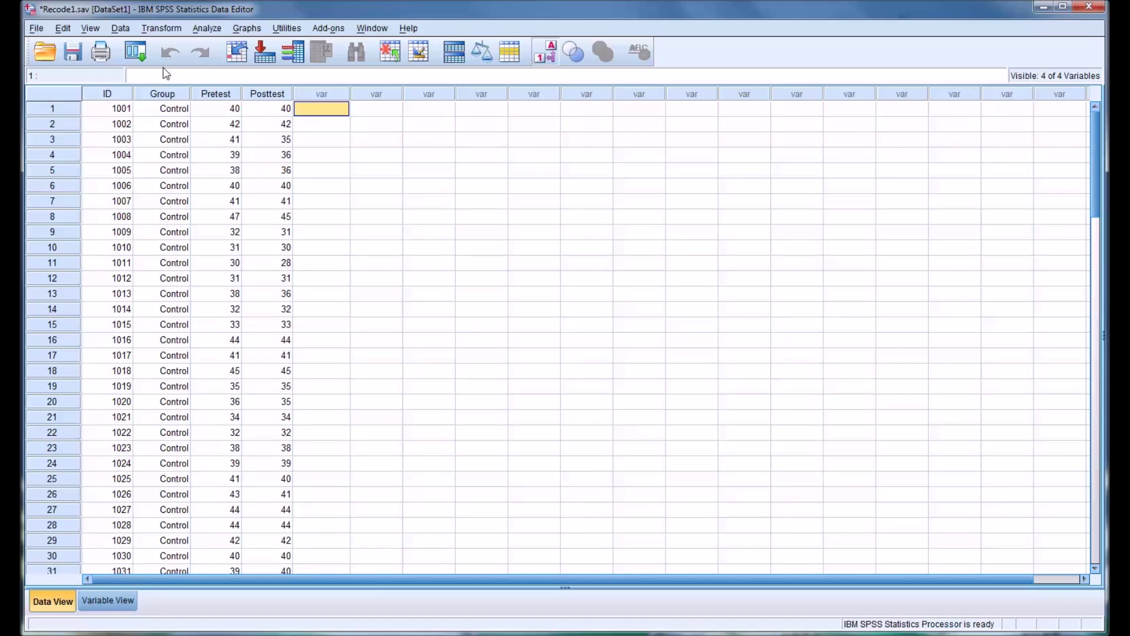
pyautogui.click(161, 28)
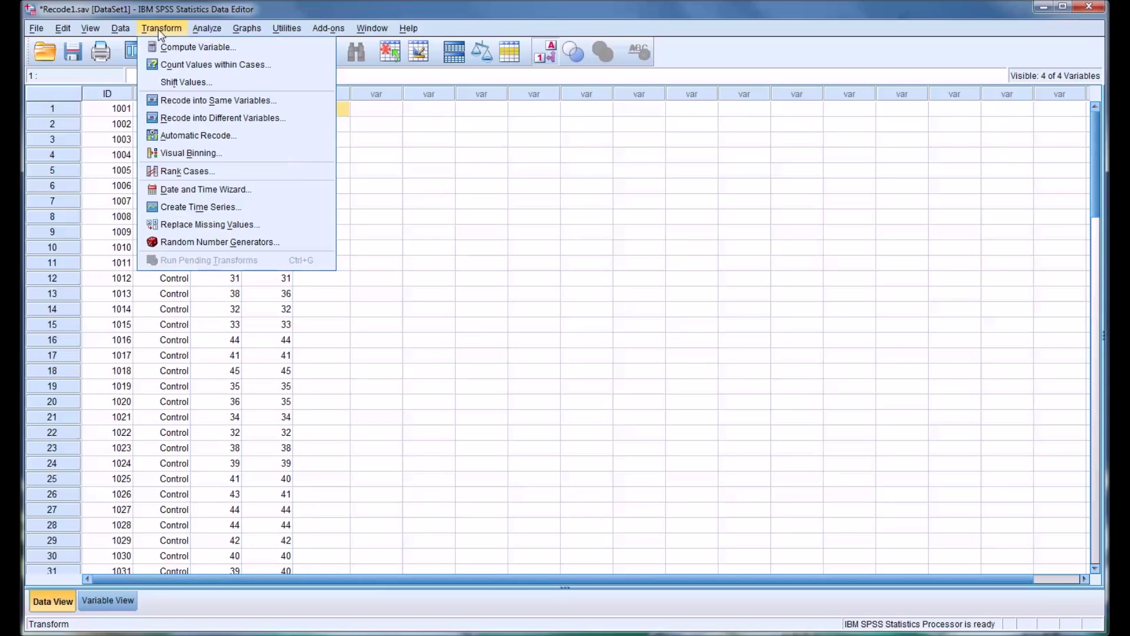
# Put Posttest into Recode into Same Variables and bring up its Old and New Values dialog.
pyautogui.click(203, 101)
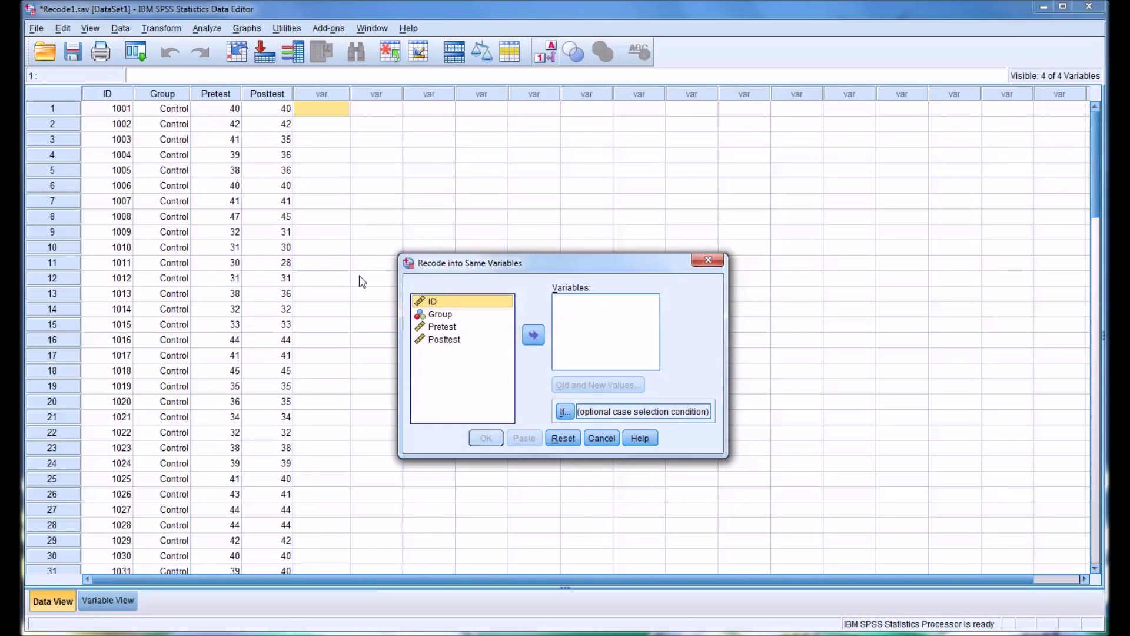
pyautogui.click(441, 340)
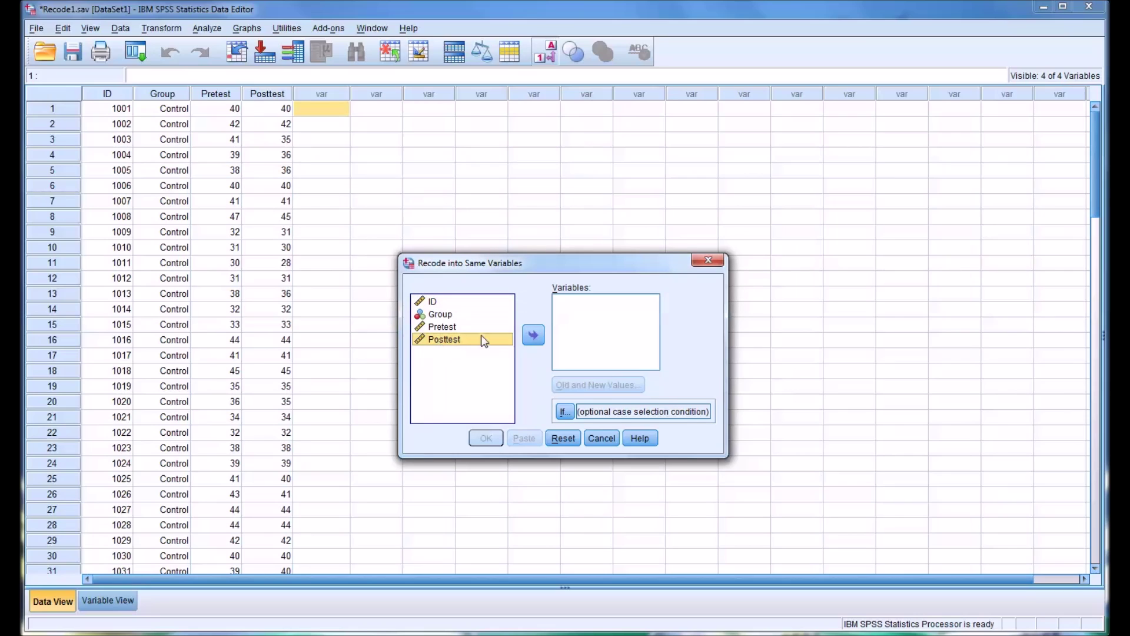
pyautogui.click(532, 335)
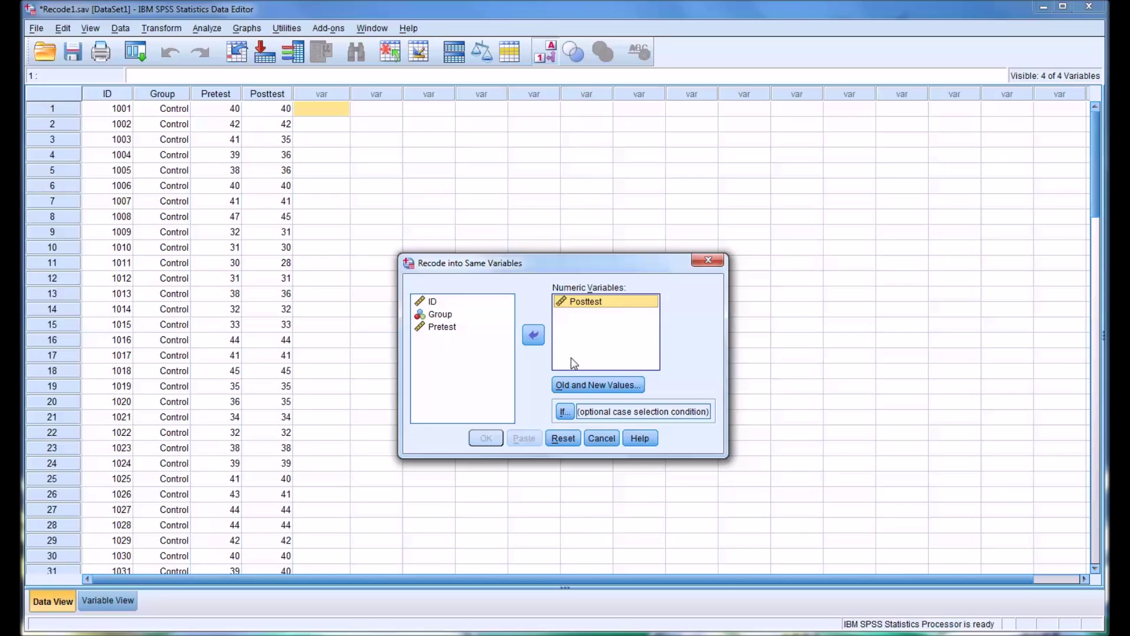
pyautogui.click(591, 388)
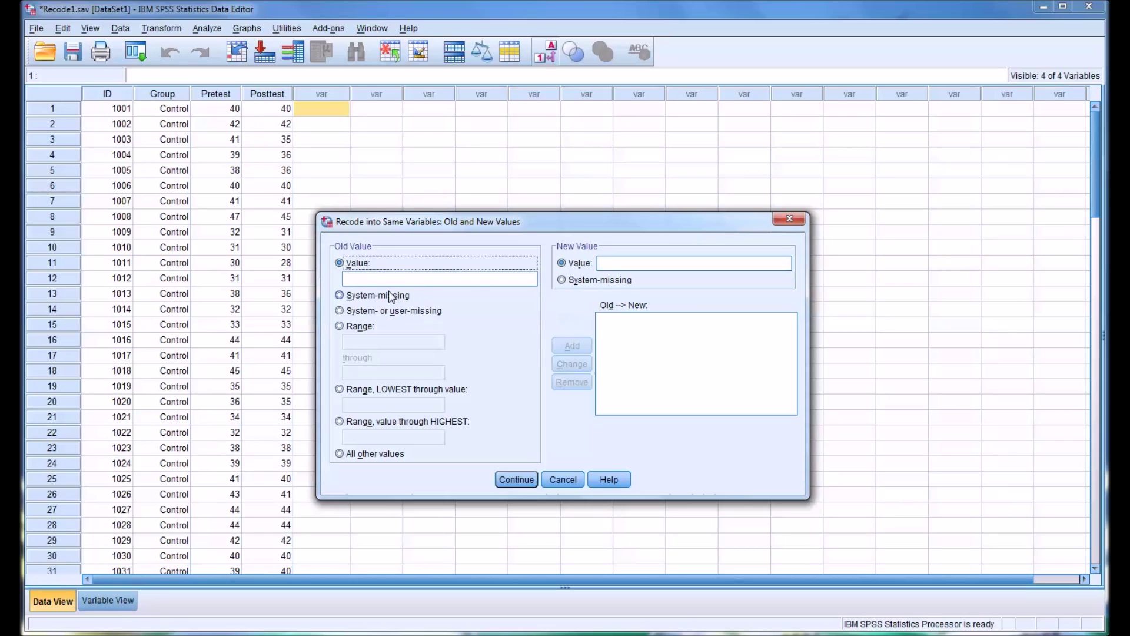
# Add a trial single-value rule 25 → 26, then remove it.
pyautogui.click(377, 280)
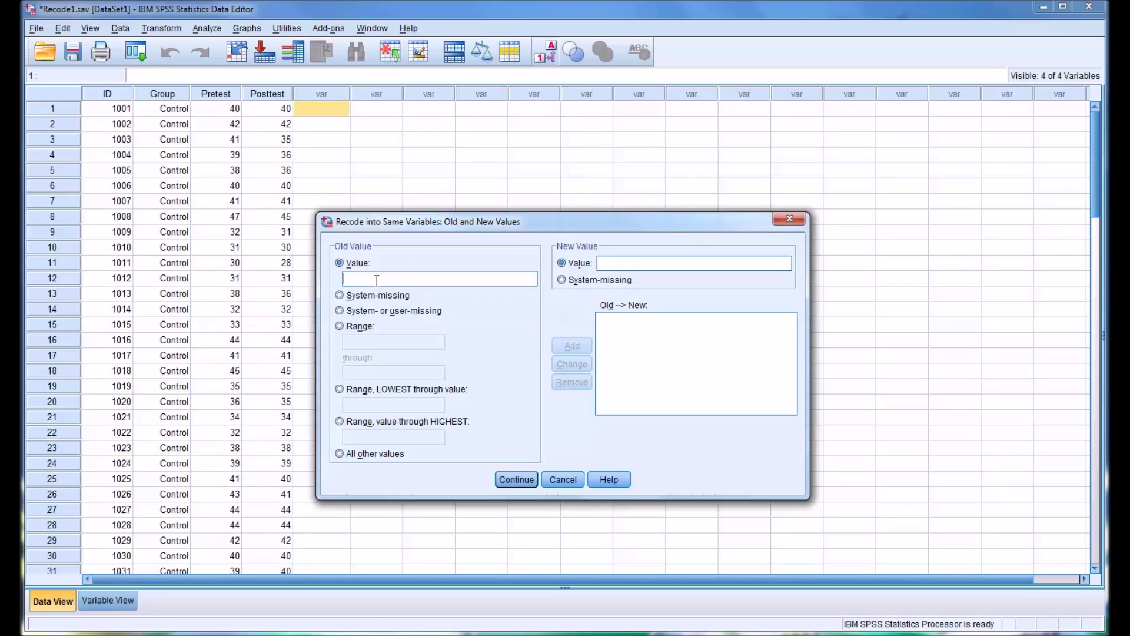
pyautogui.write('25')
pyautogui.click(617, 263)
pyautogui.write('26')
pyautogui.click(574, 347)
pyautogui.click(607, 325)
pyautogui.click(571, 383)
# Try the missing-value options, then add and remove a trial range rule 25 thru 27 → 28.
pyautogui.click(340, 294)
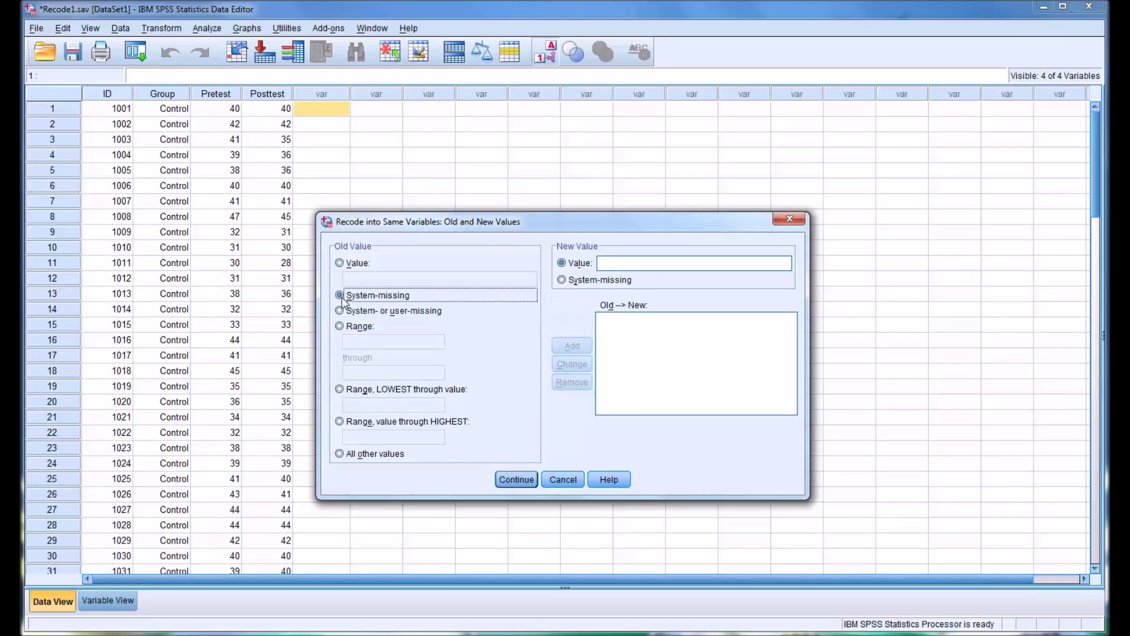
pyautogui.click(339, 311)
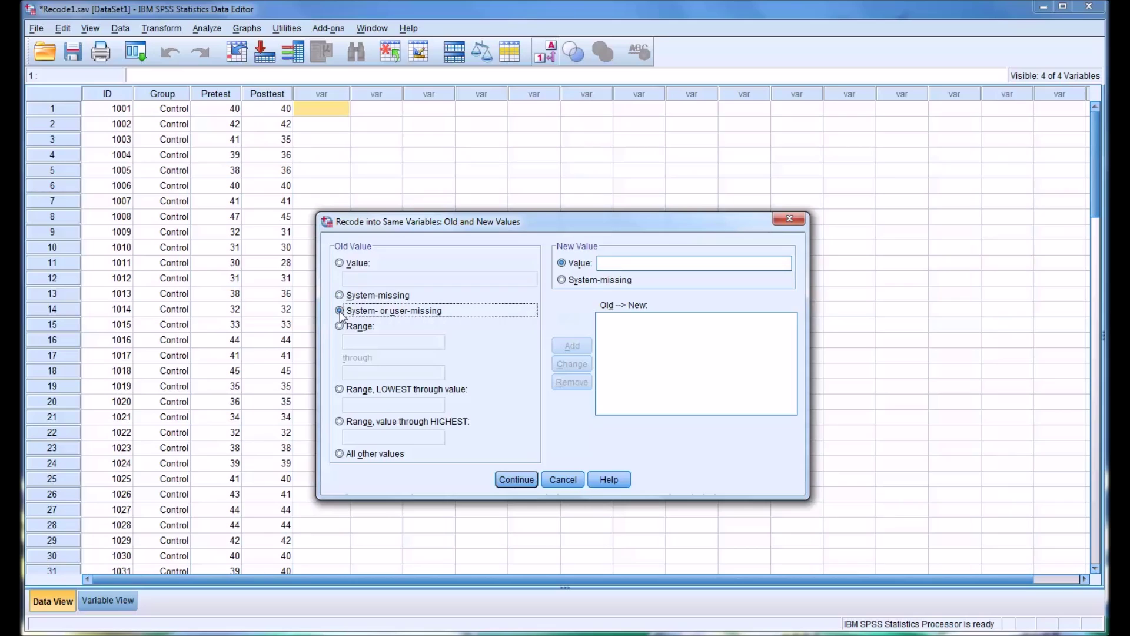
pyautogui.click(340, 327)
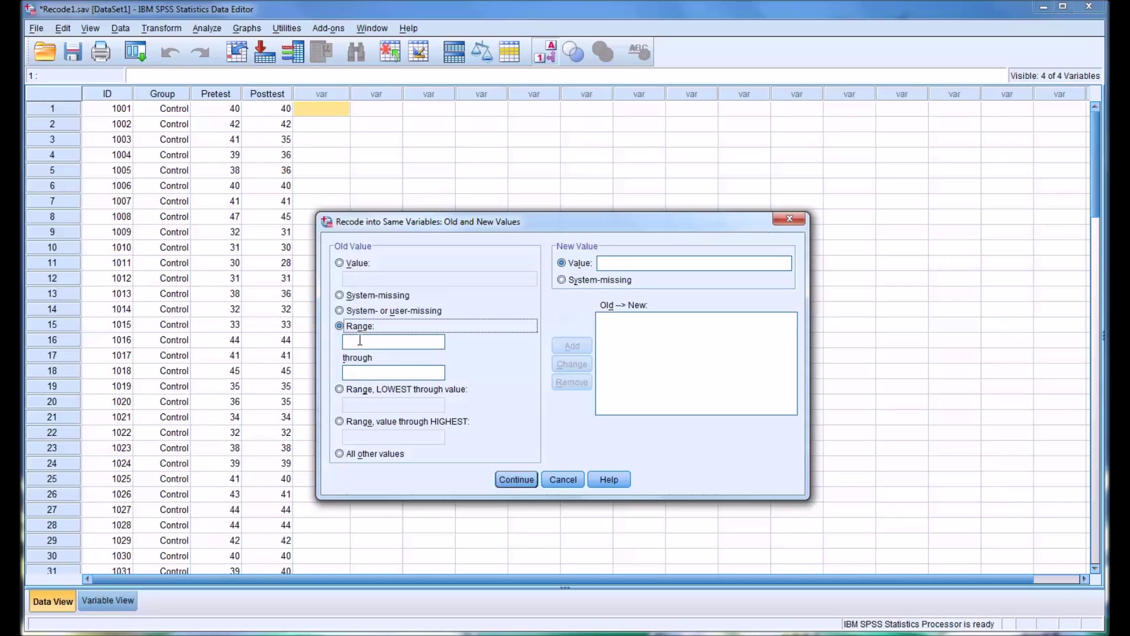
pyautogui.click(360, 341)
pyautogui.write('25')
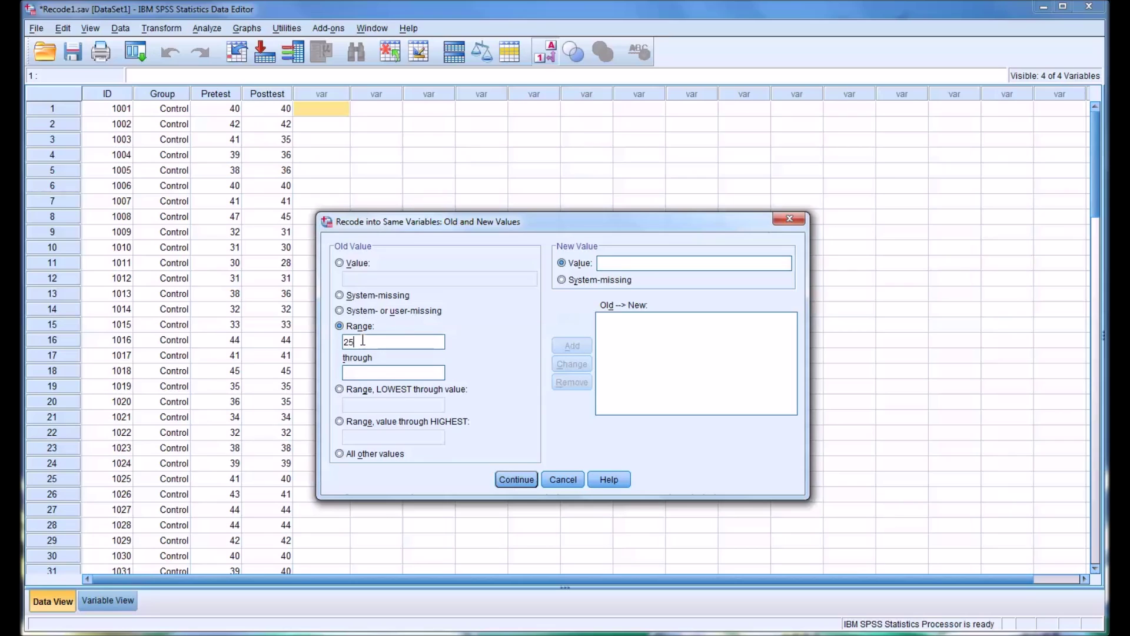
pyautogui.click(360, 372)
pyautogui.write('28')
pyautogui.click(574, 345)
pyautogui.click(621, 324)
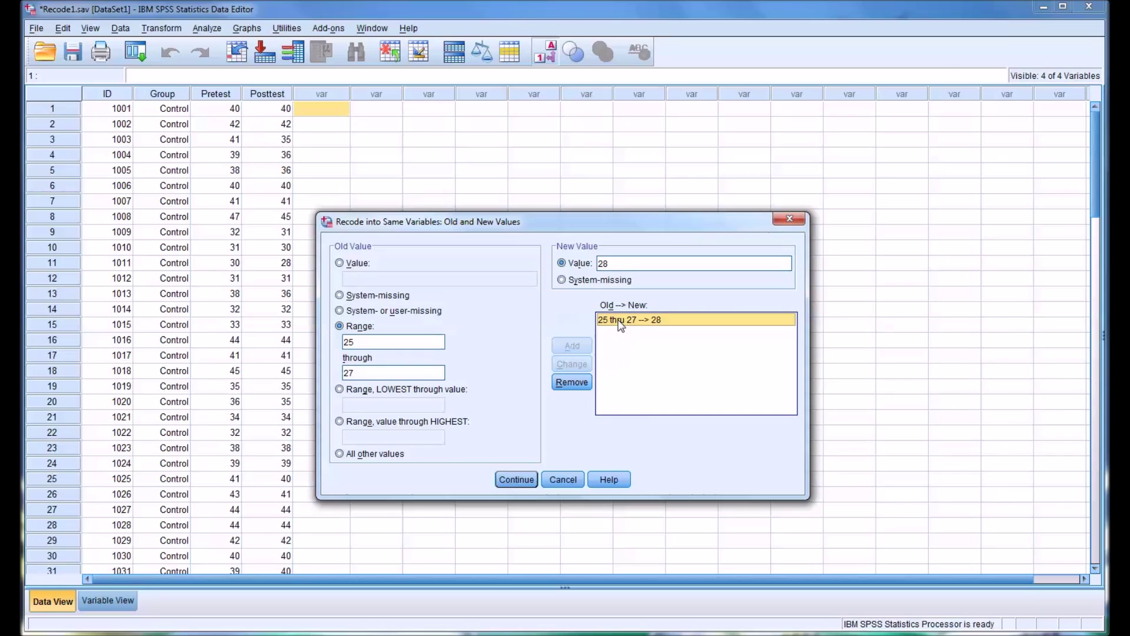
pyautogui.click(583, 382)
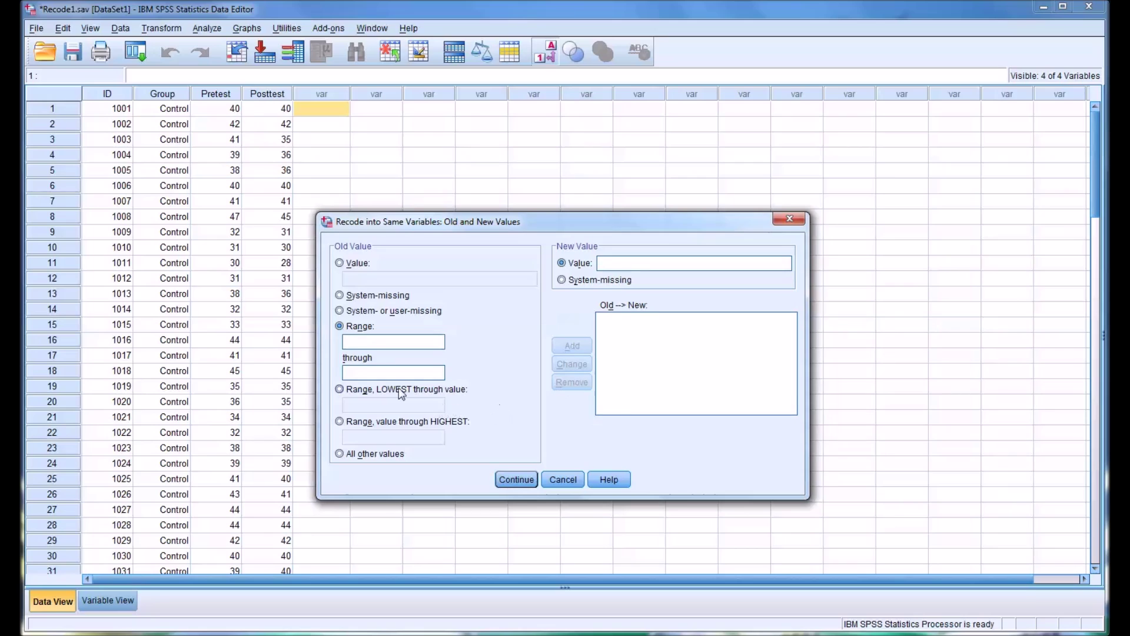
# Try a LOWEST through 28 range, then switch to a 40 through HIGHEST range.
pyautogui.click(340, 390)
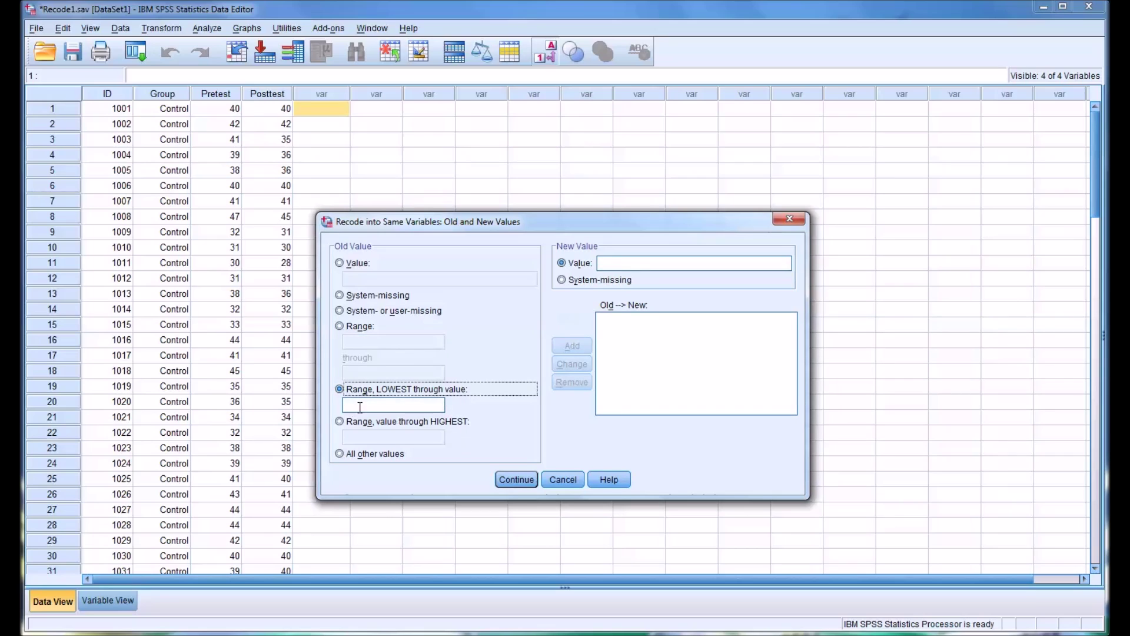
pyautogui.click(371, 405)
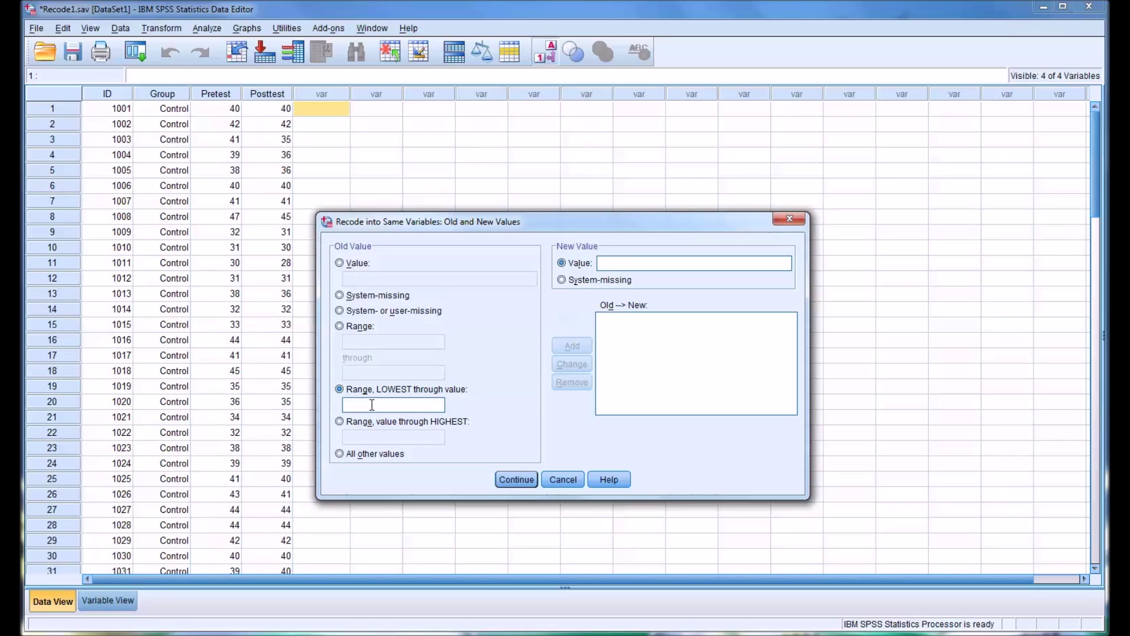
pyautogui.write('28')
pyautogui.click(341, 421)
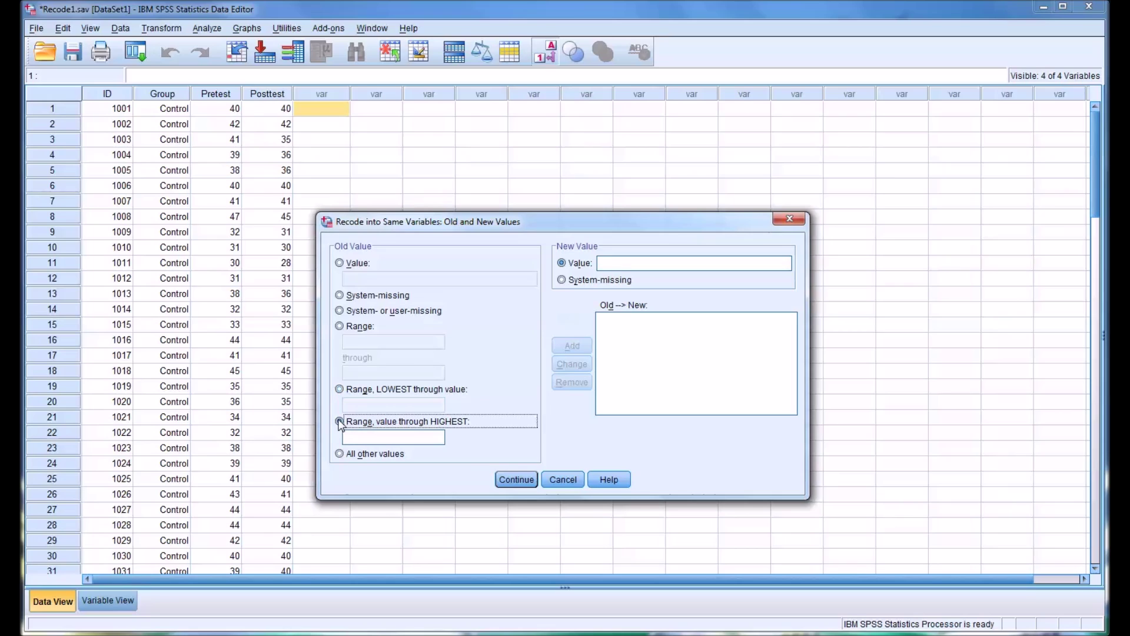
pyautogui.click(376, 437)
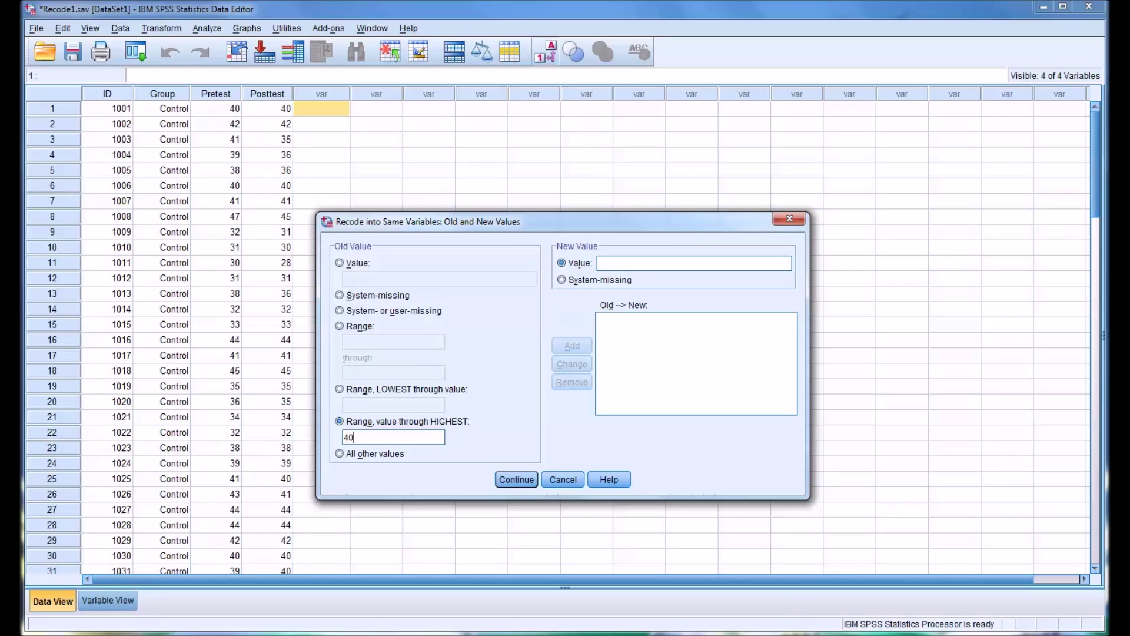
# Add the range rule Lowest thru 30 → 31.
pyautogui.moveTo(355, 437); pyautogui.dragTo(343, 437)
pyautogui.press('BackSpace')
pyautogui.click(341, 390)
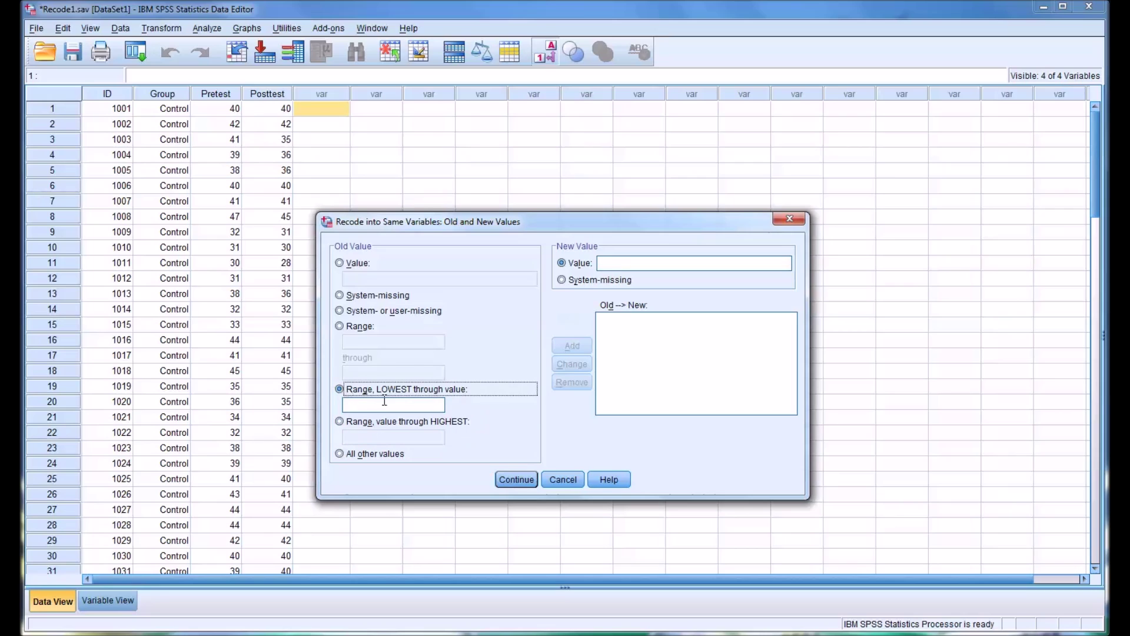
pyautogui.click(366, 405)
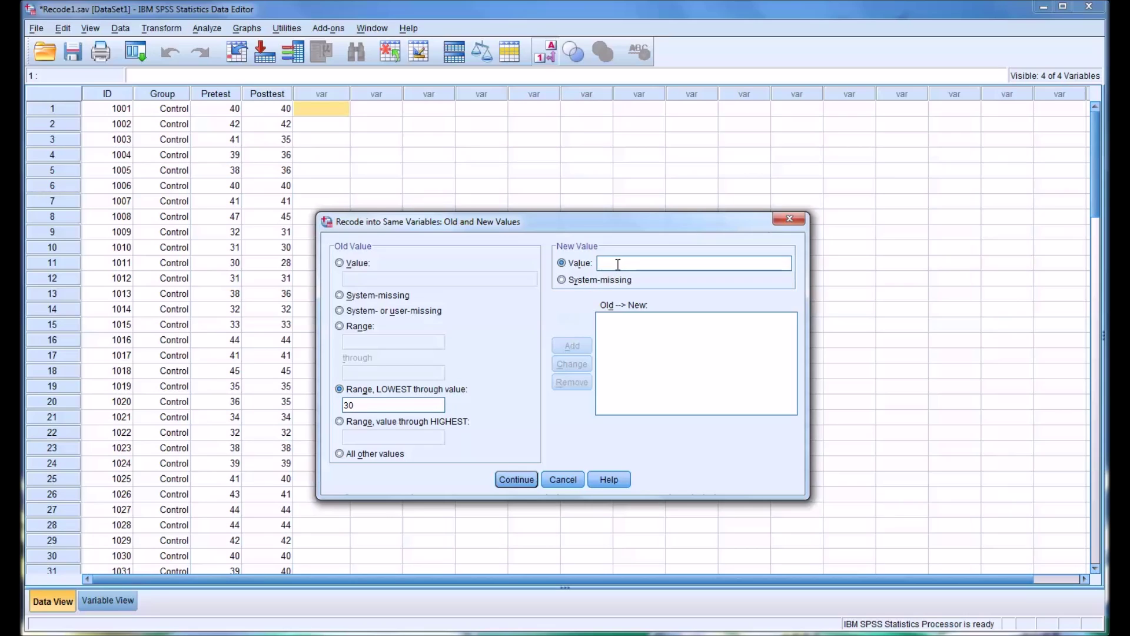
pyautogui.write('31')
pyautogui.click(560, 348)
# Add the range rule 40 thru Highest → 39.
pyautogui.click(340, 421)
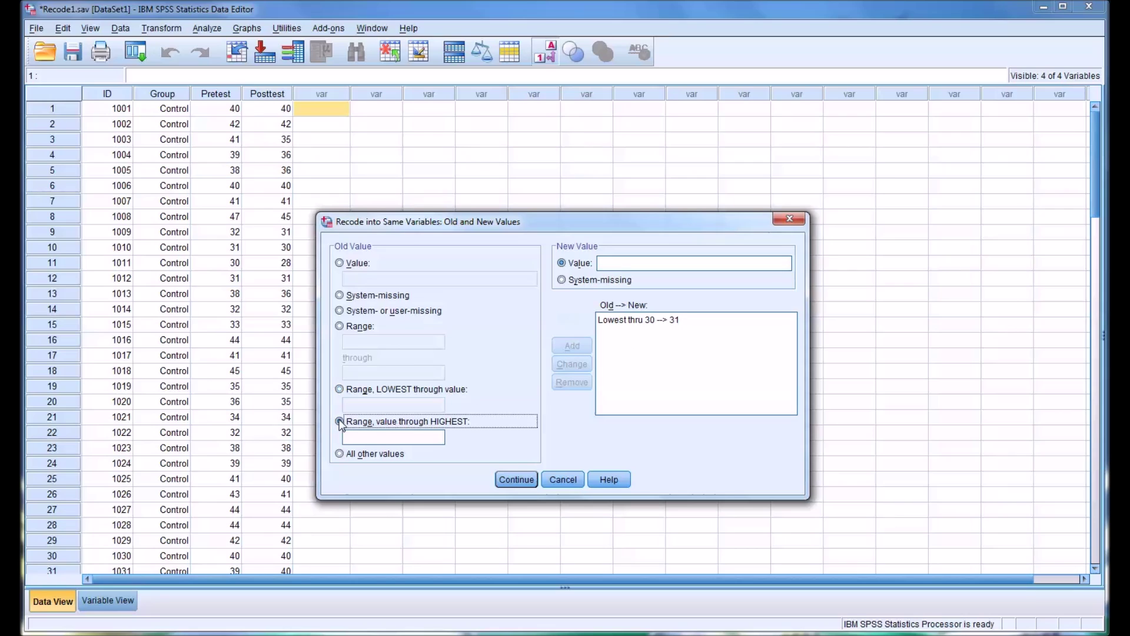
pyautogui.click(363, 437)
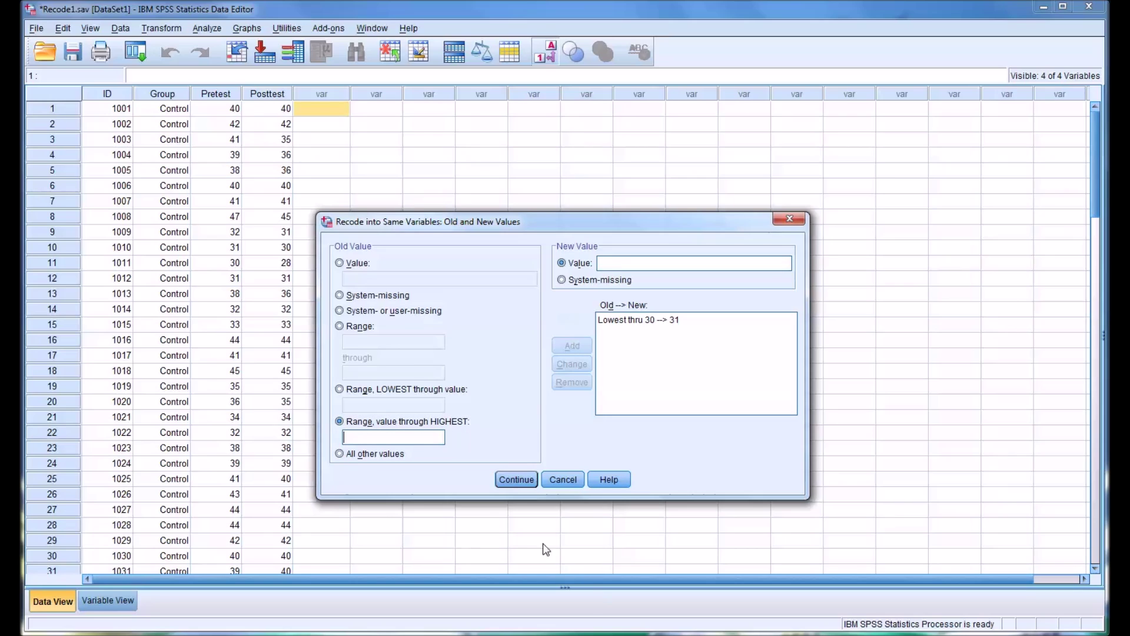
pyautogui.write('40')
pyautogui.click(614, 264)
pyautogui.write('39')
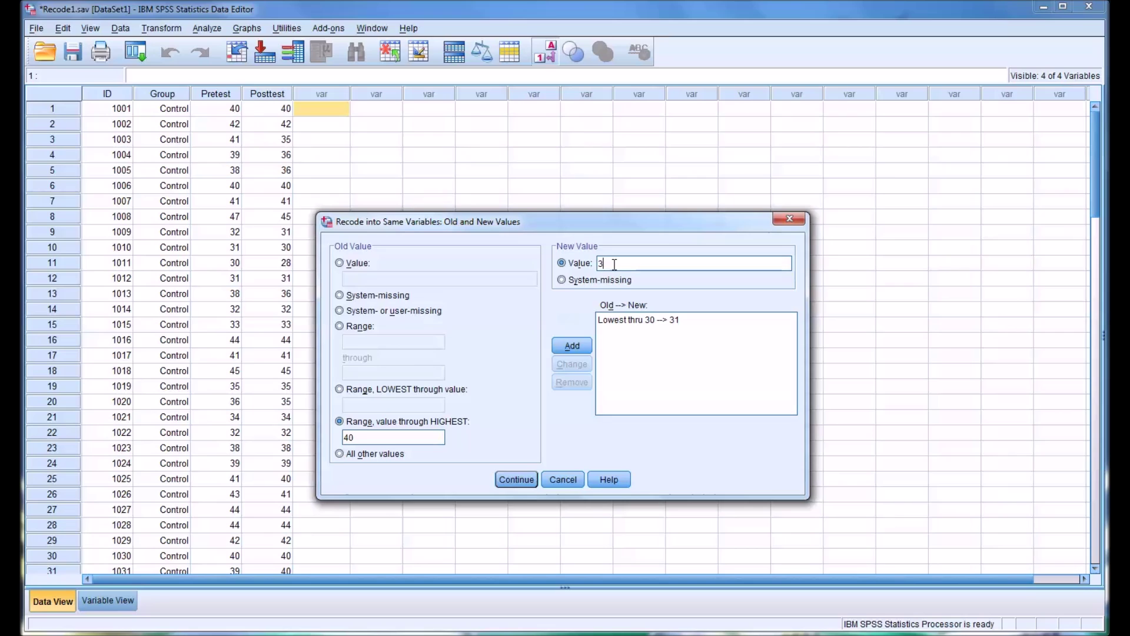
pyautogui.click(557, 351)
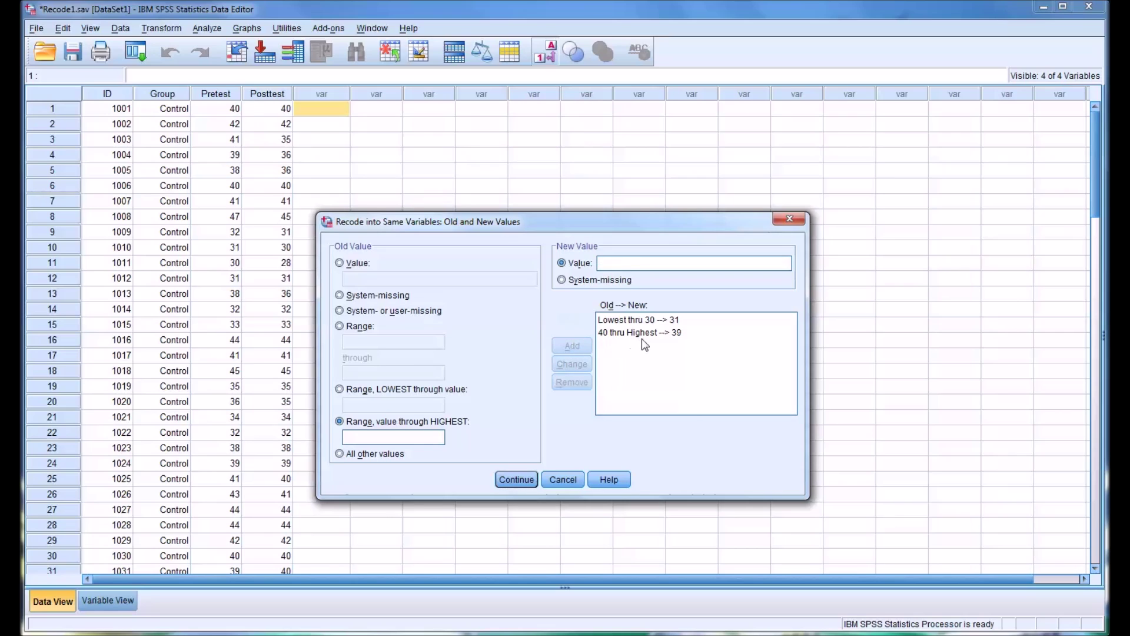
# Accept the rules, look at the If options without setting a condition, and run the recode.
pyautogui.click(517, 479)
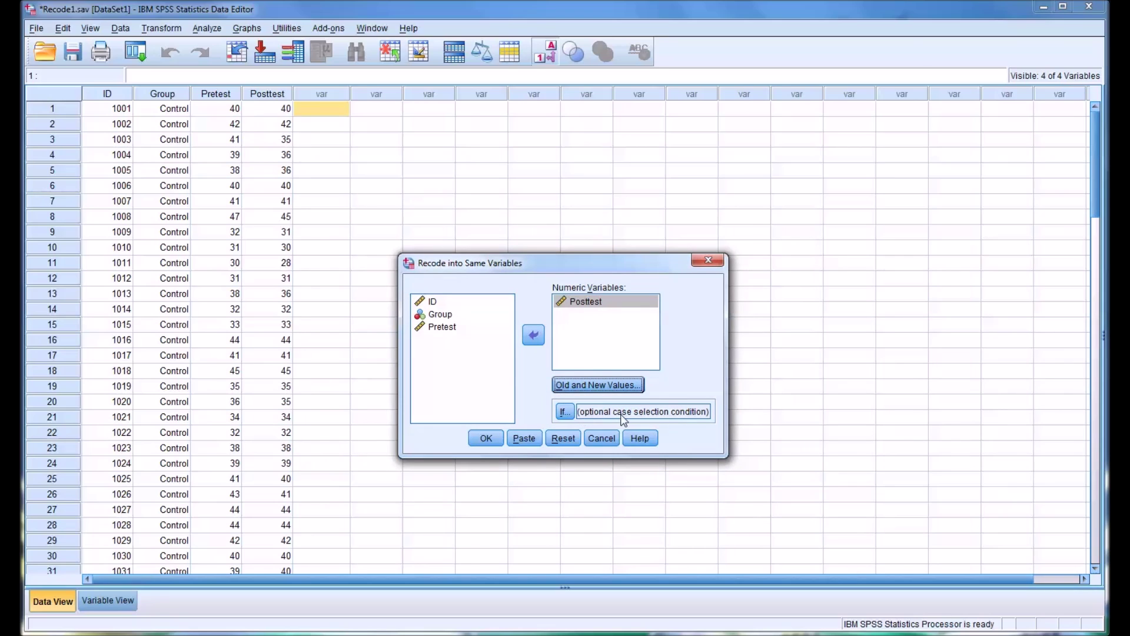
pyautogui.click(565, 412)
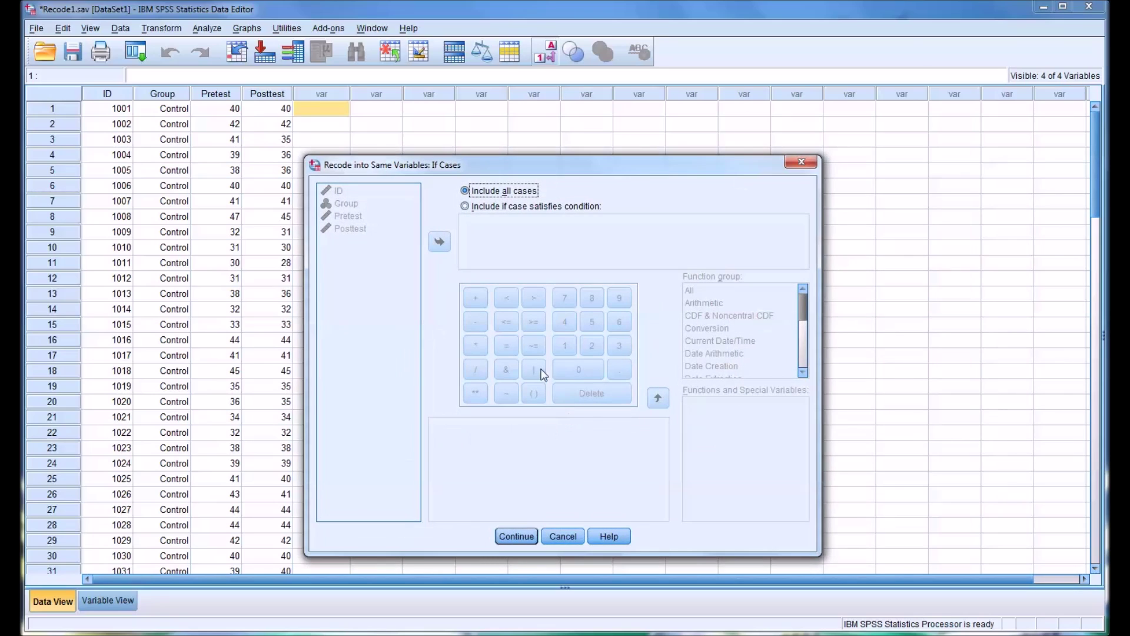
pyautogui.click(465, 207)
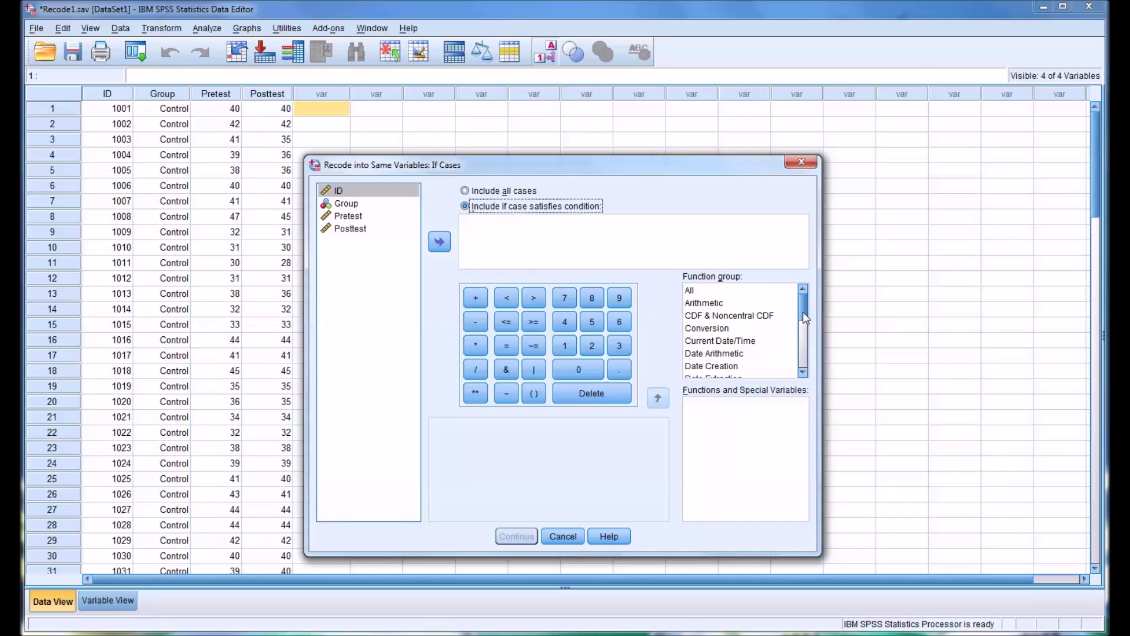
pyautogui.moveTo(803, 312)
pyautogui.mouseDown()
pyautogui.moveTo(804, 365)
pyautogui.moveTo(803, 306)
pyautogui.mouseUp()
pyautogui.click(564, 535)
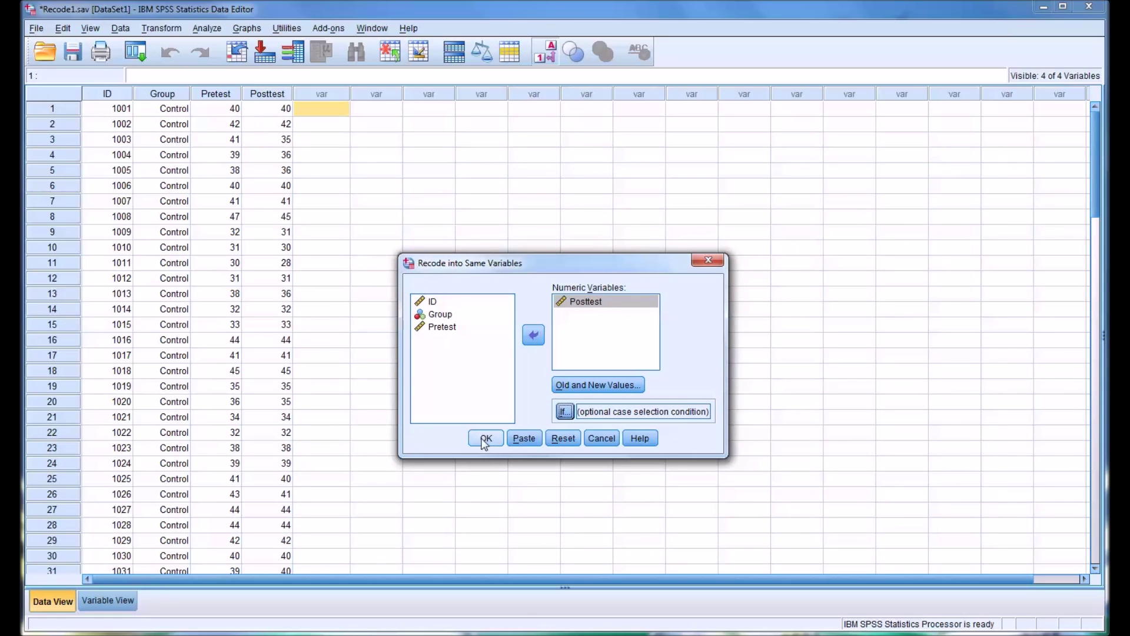
pyautogui.click(484, 440)
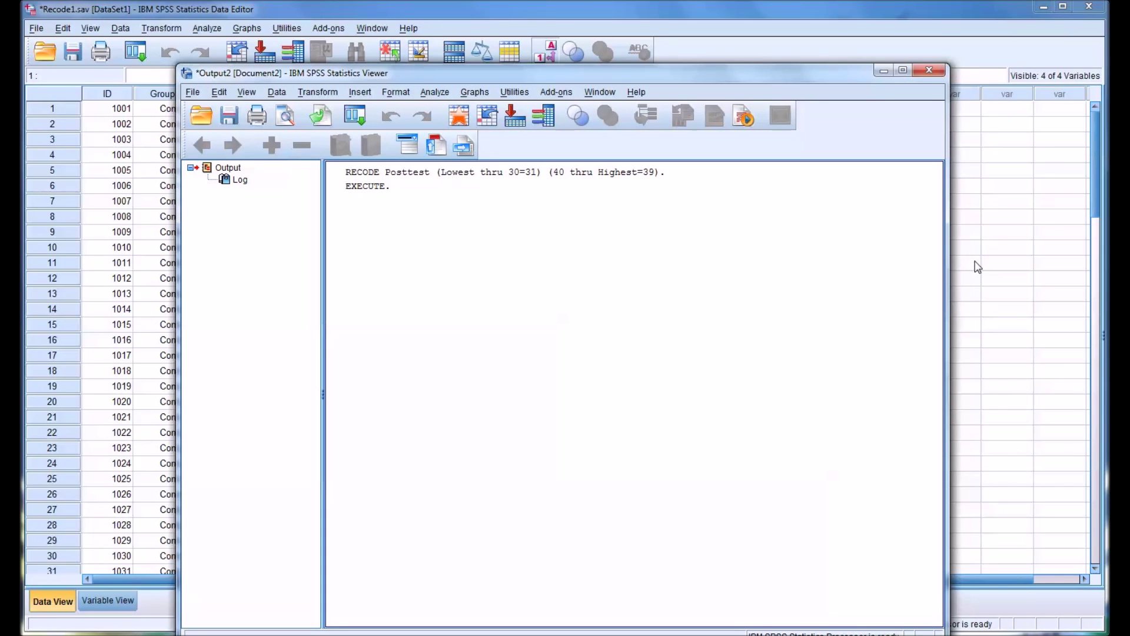
# Return to the Data Editor and confirm Posttest in rows 1–12 now falls between 31 and 39.
pyautogui.click(978, 267)
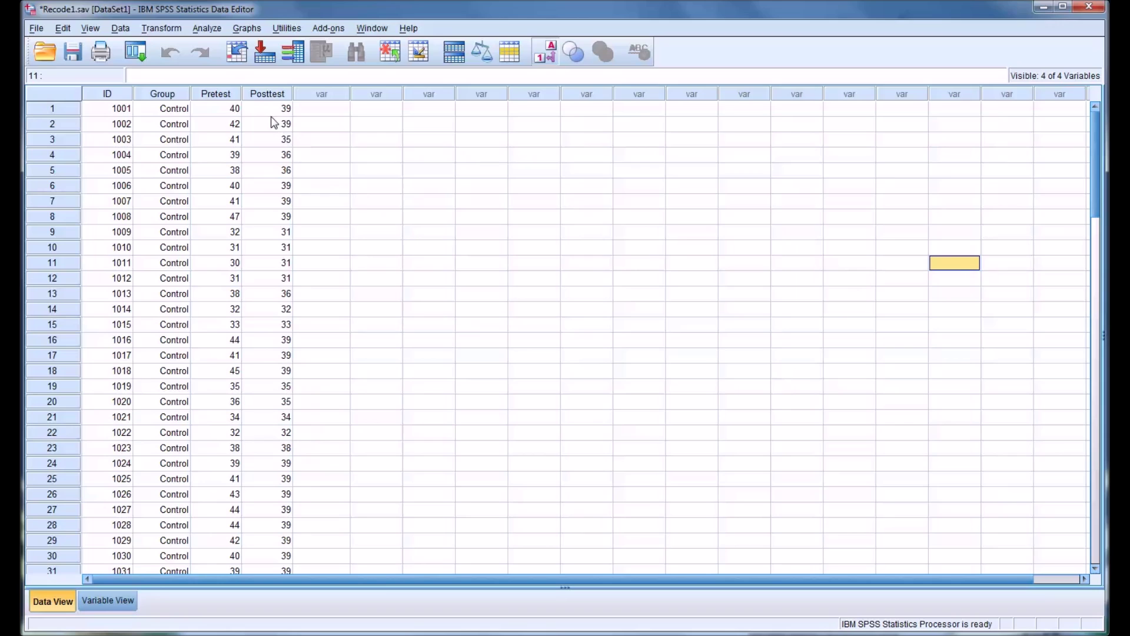
pyautogui.click(267, 95)
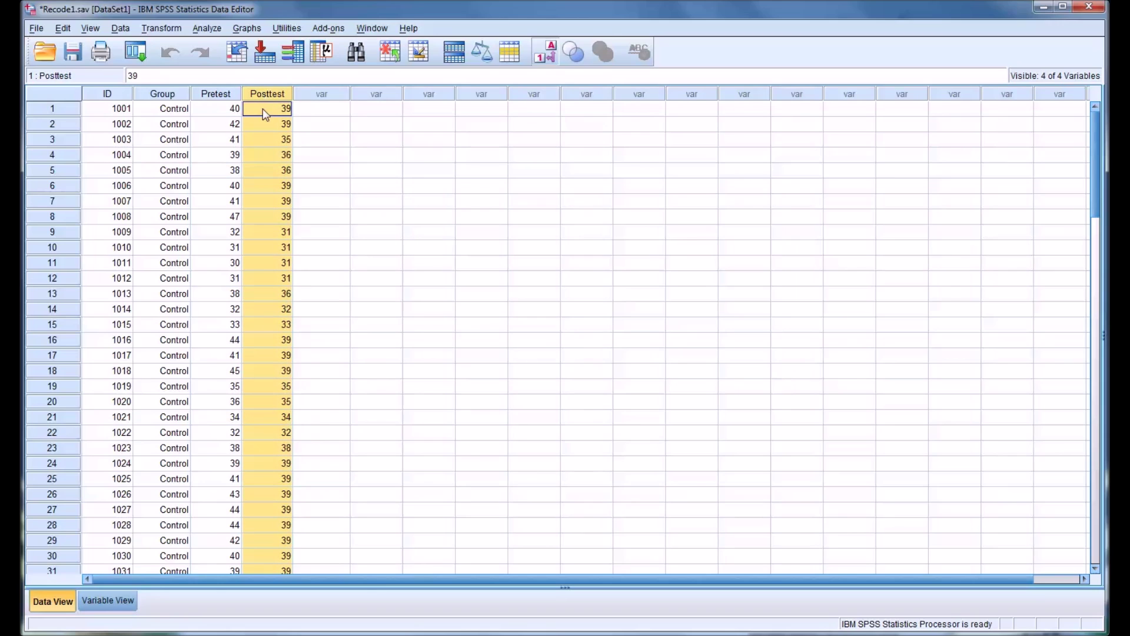
pyautogui.click(265, 122)
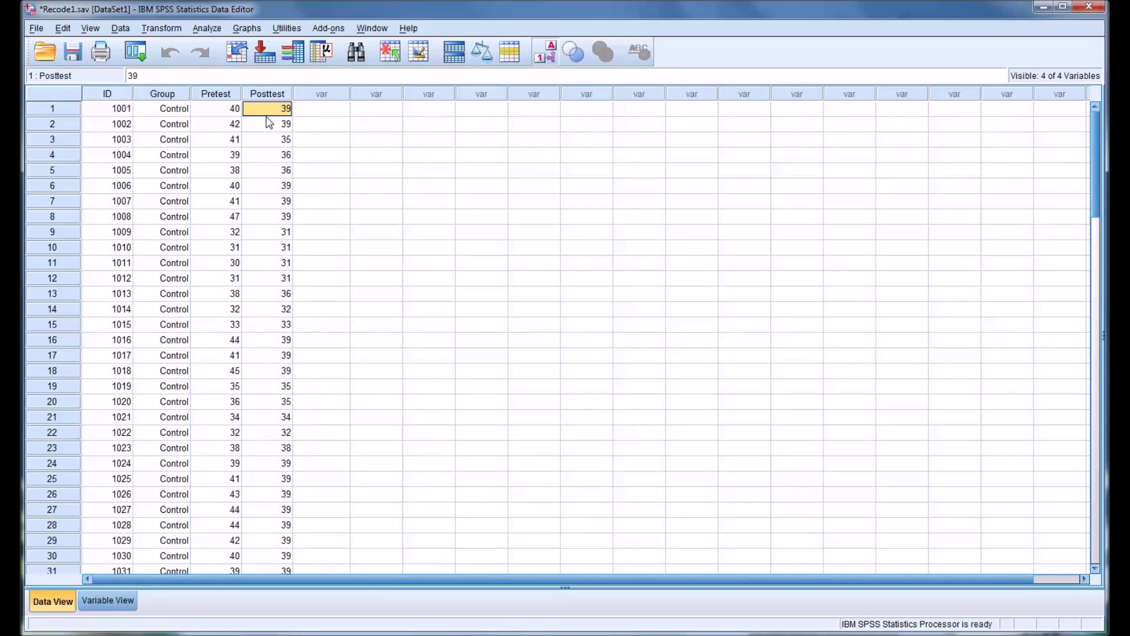
pyautogui.click(266, 115)
pyautogui.click(259, 267)
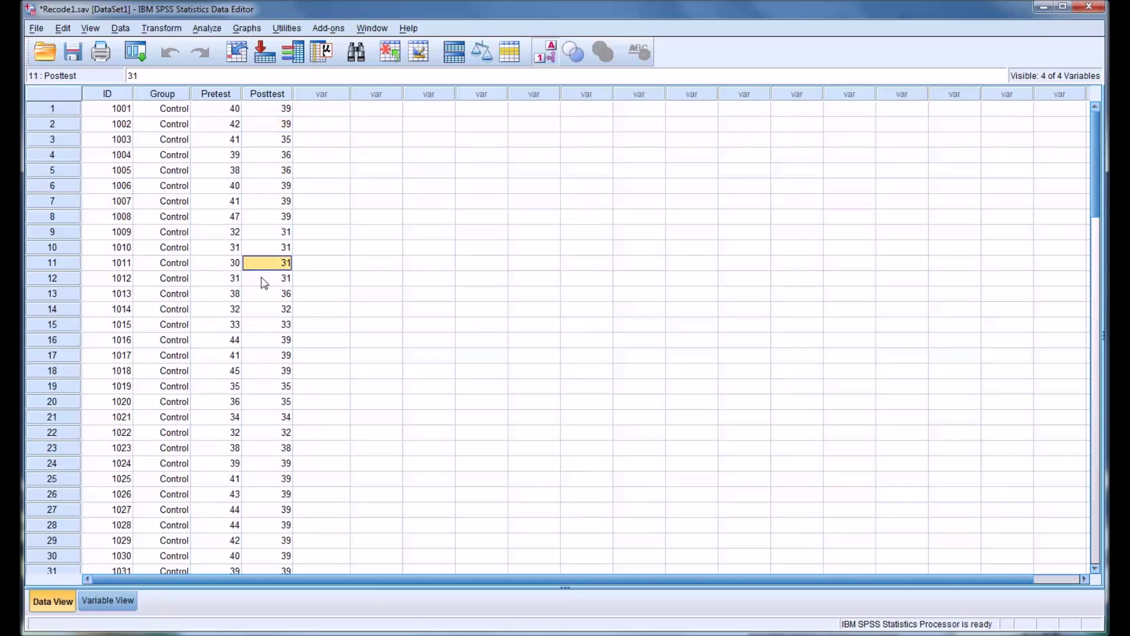
pyautogui.click(263, 279)
pyautogui.click(273, 232)
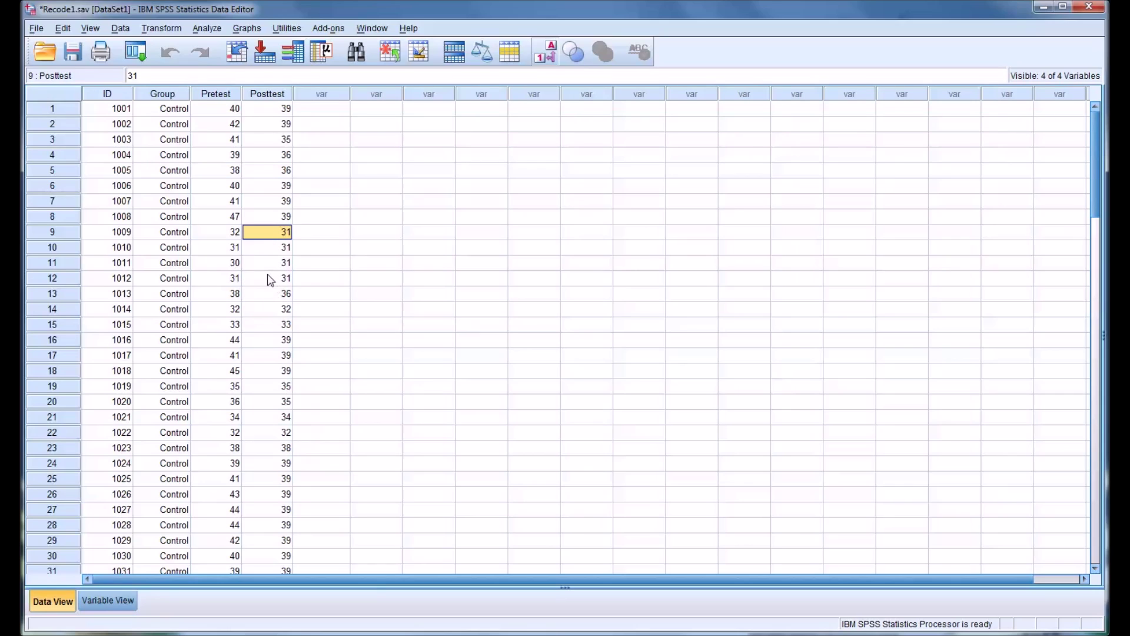
pyautogui.click(270, 249)
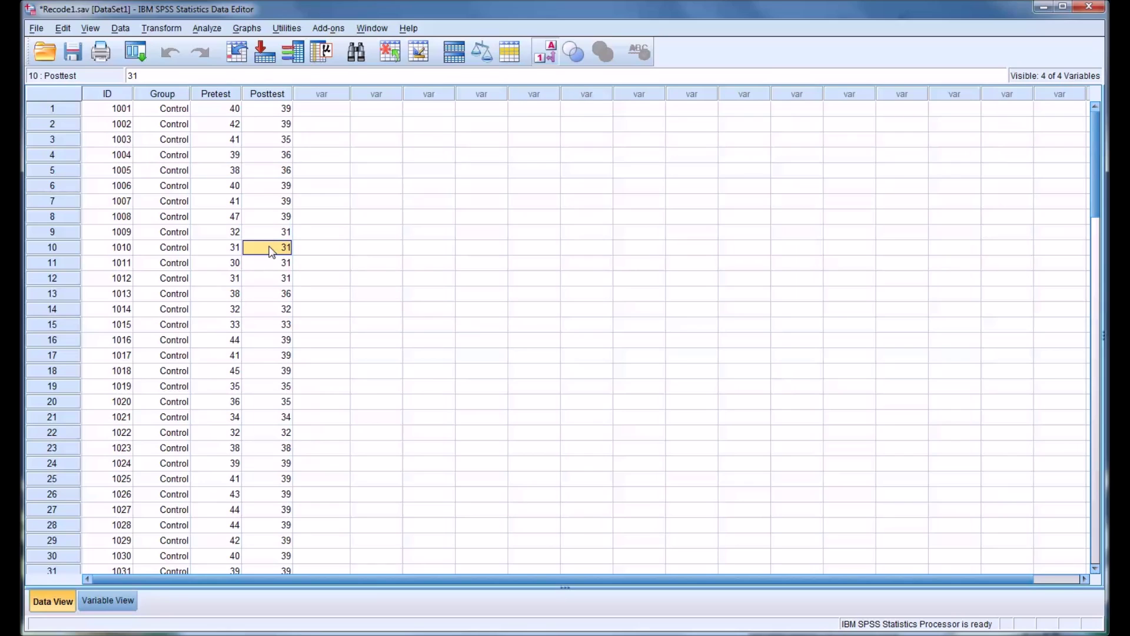
pyautogui.click(261, 126)
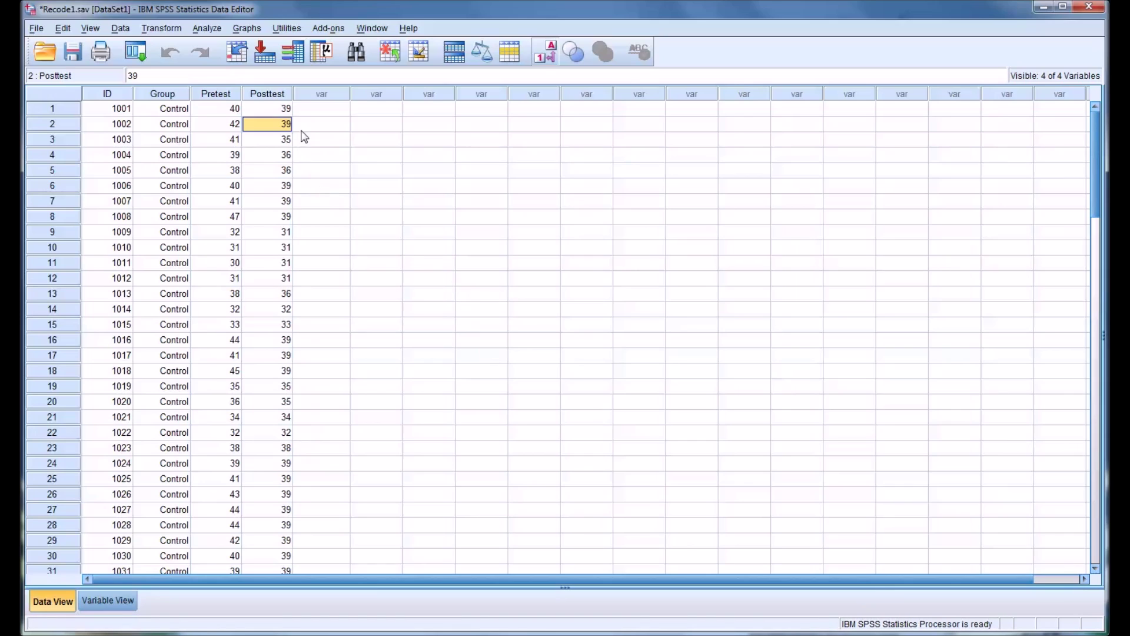
pyautogui.click(306, 112)
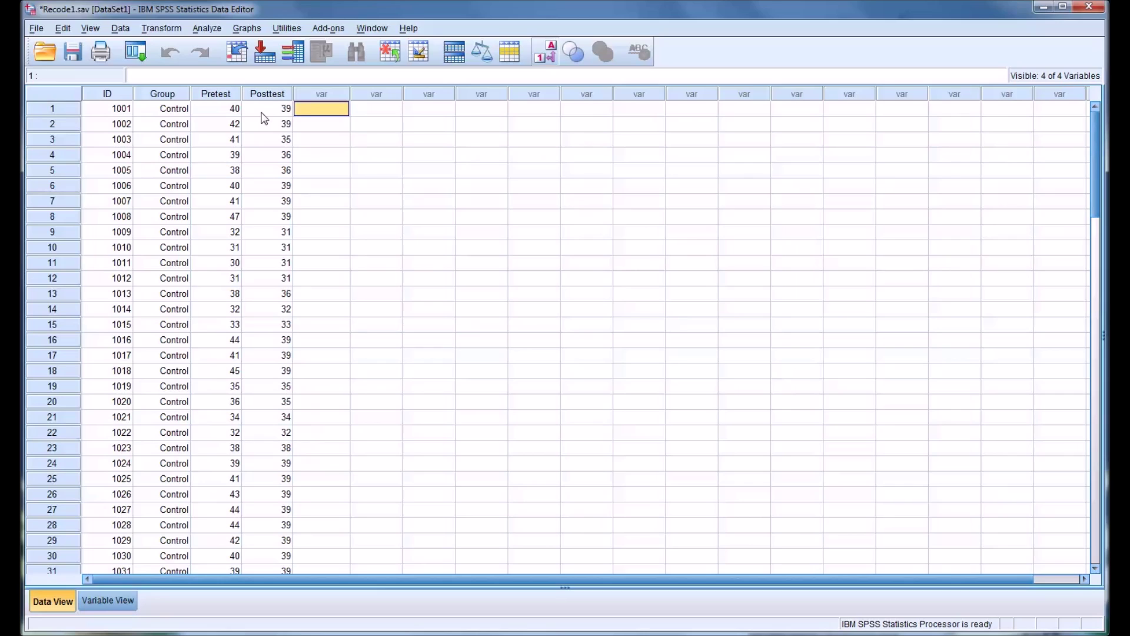
# Start Recode into Different Variables and add Posttest as the input variable.
pyautogui.click(162, 28)
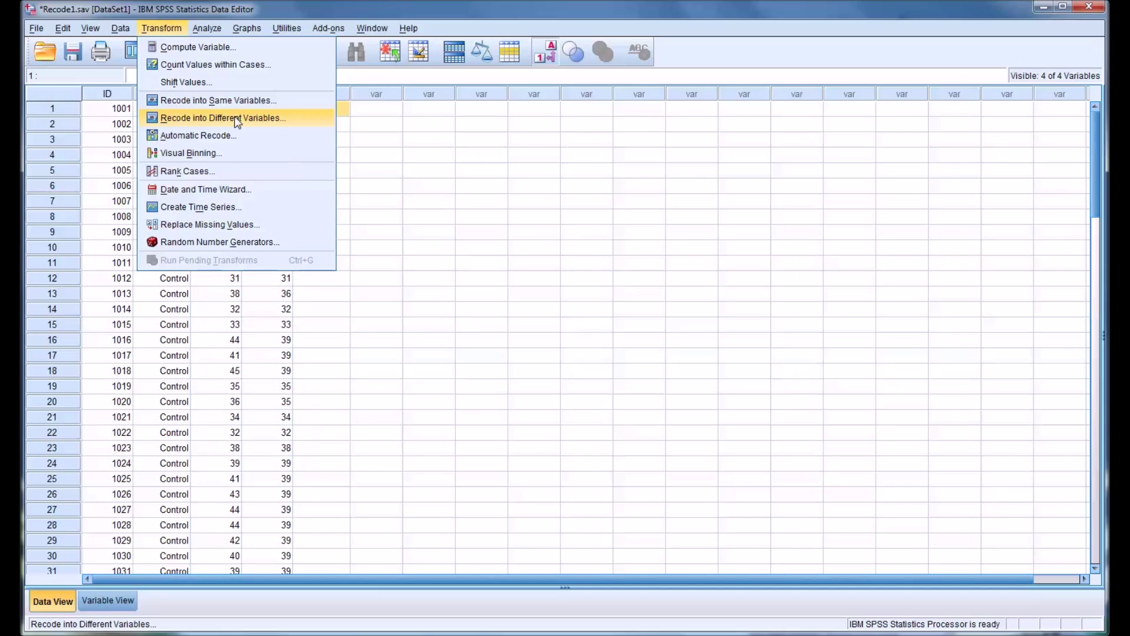
pyautogui.click(344, 120)
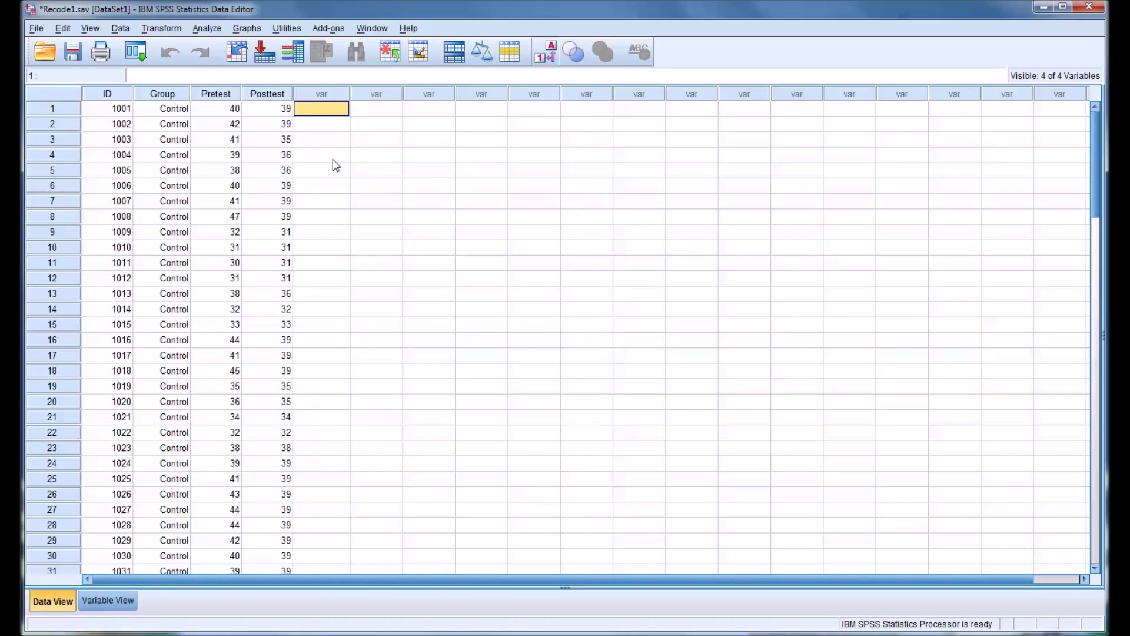
pyautogui.click(160, 28)
pyautogui.click(192, 116)
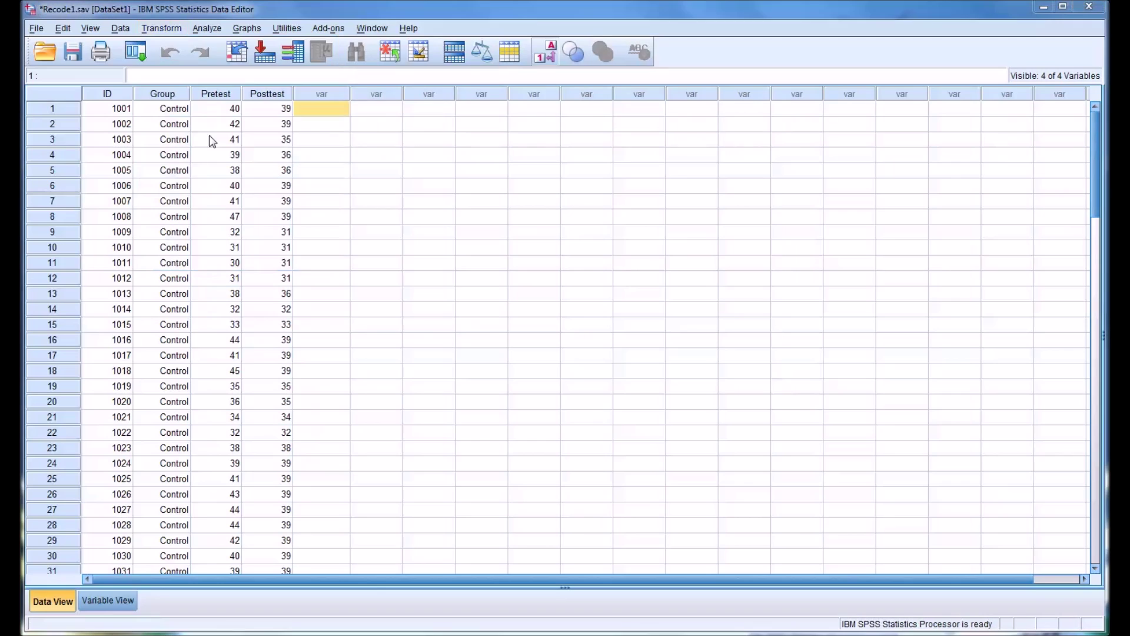
pyautogui.click(412, 334)
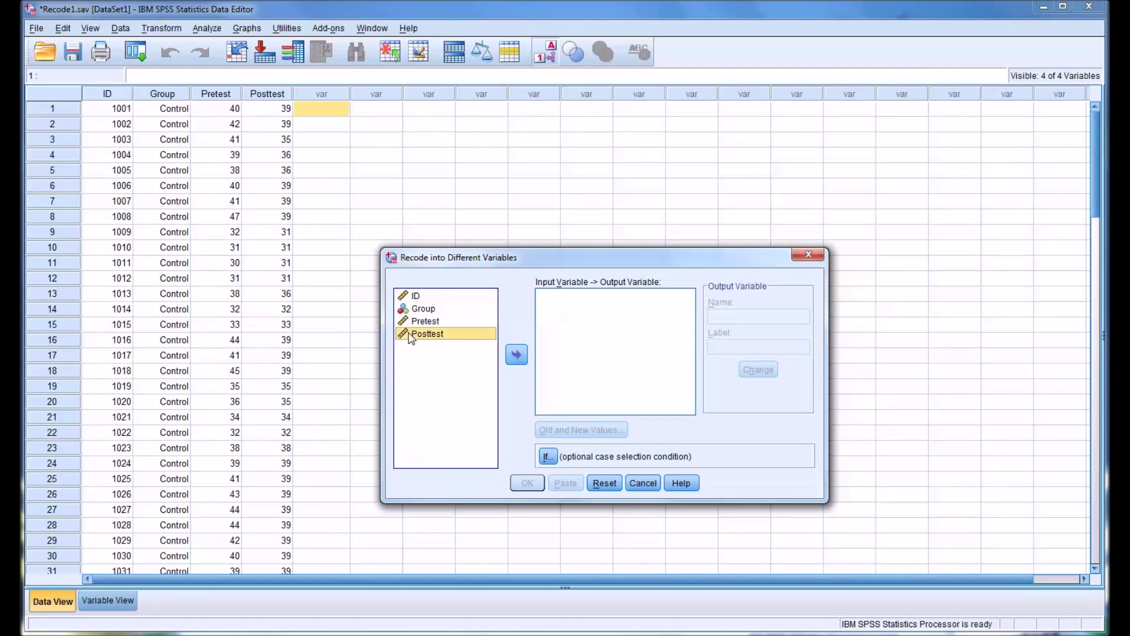
pyautogui.press('Home')
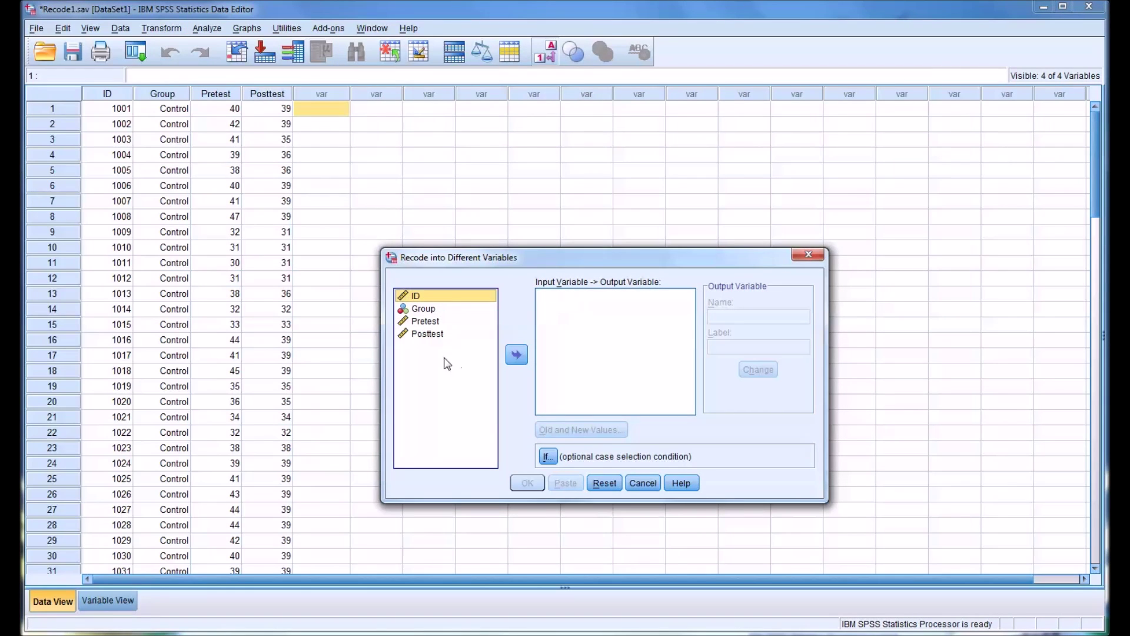
pyautogui.click(425, 334)
pyautogui.click(517, 355)
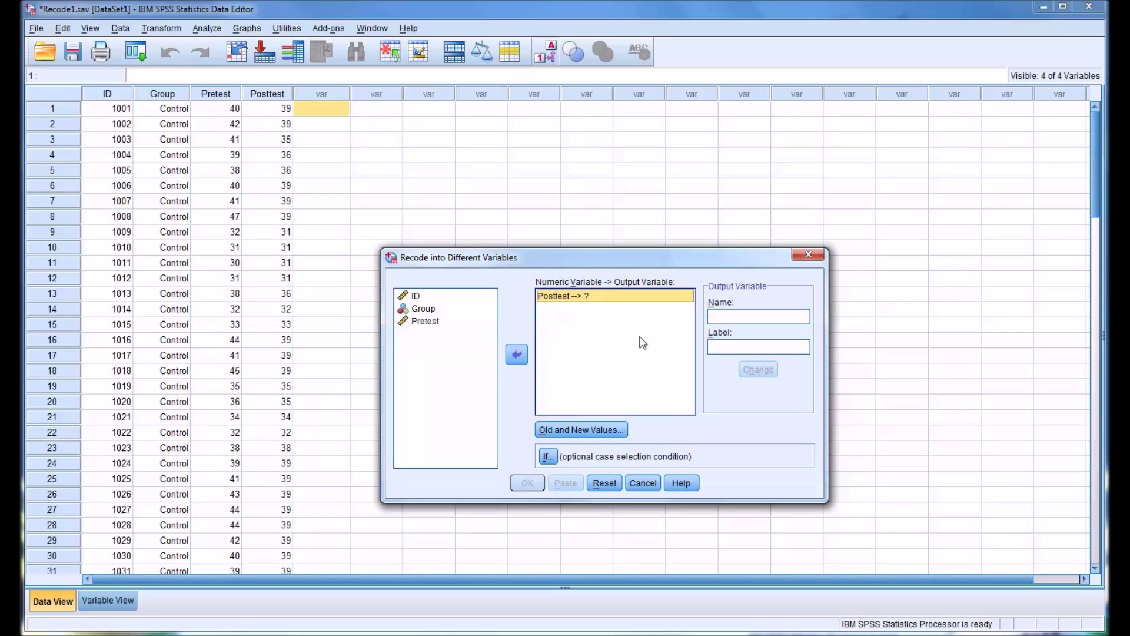
# Name the output variable post1 and bring up its Old and New Values dialog.
pyautogui.click(734, 318)
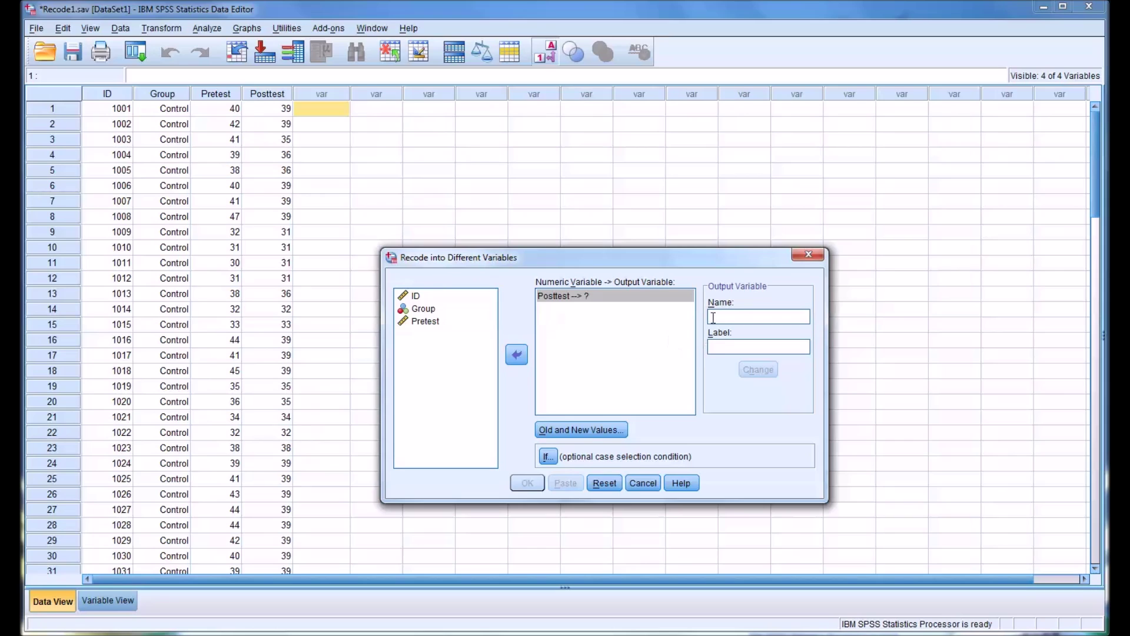
pyautogui.write('post1')
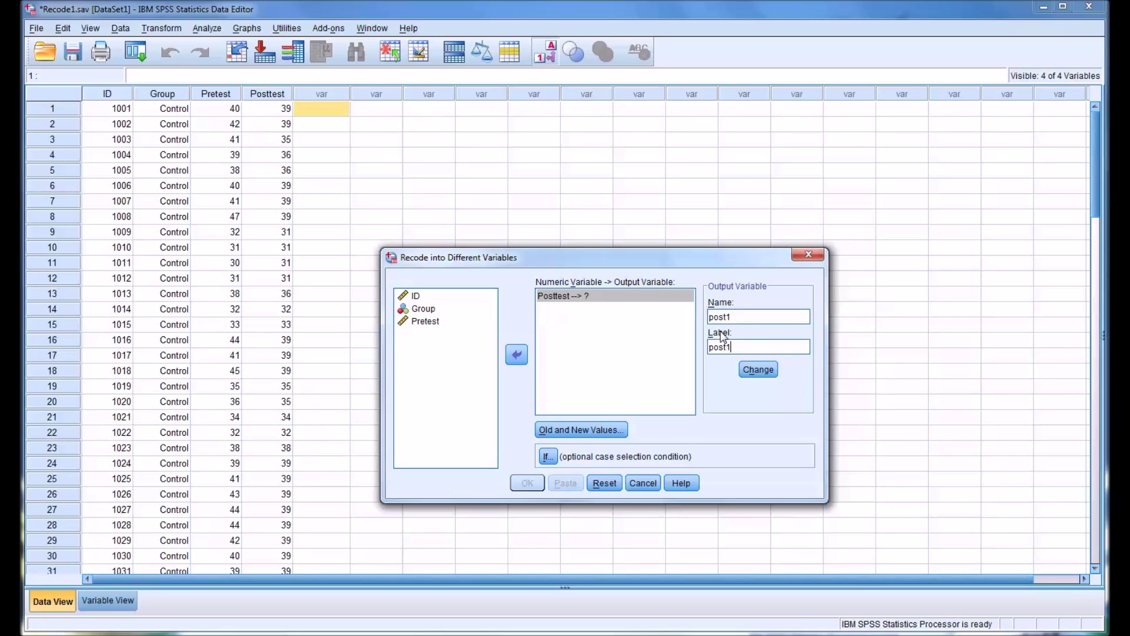
pyautogui.click(574, 430)
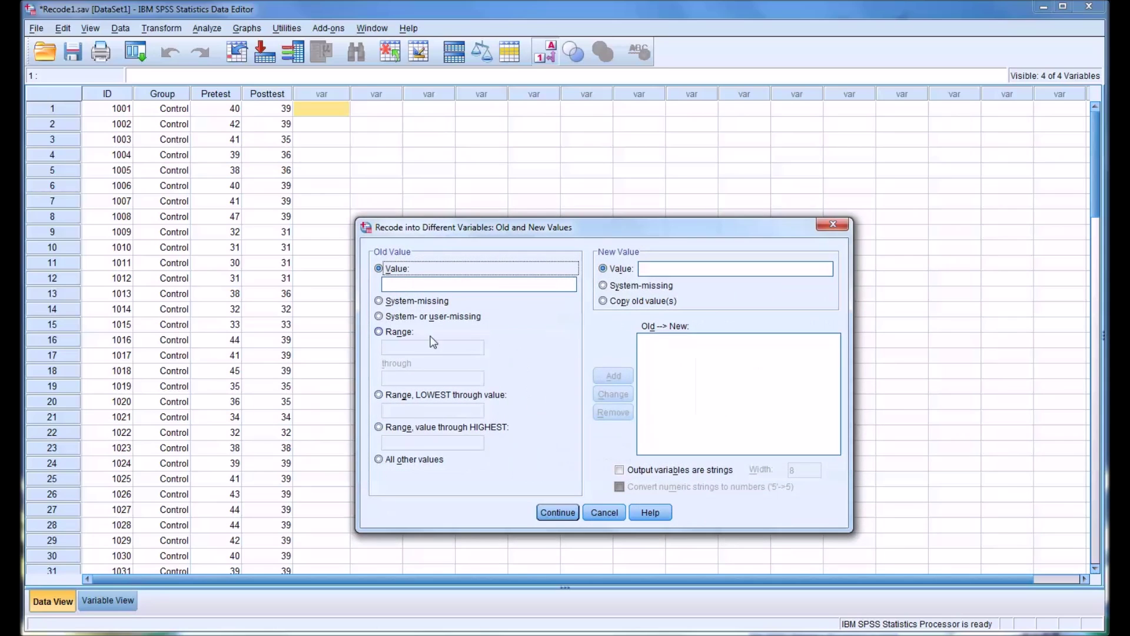
# Add the range rule Lowest thru 32 → 33.
pyautogui.click(379, 395)
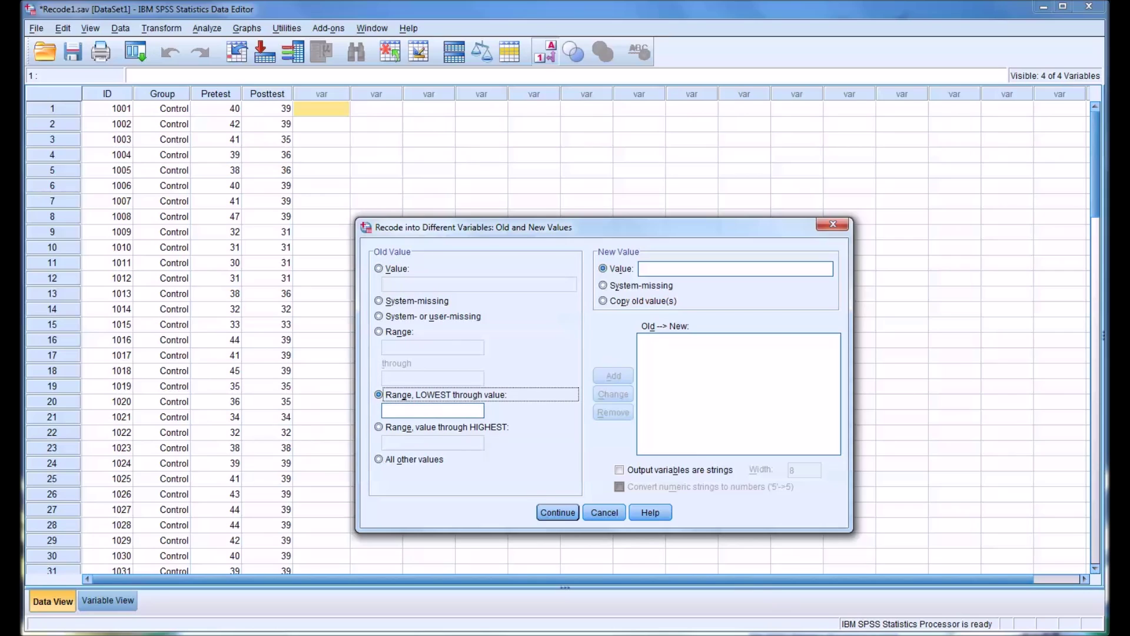
pyautogui.click(411, 412)
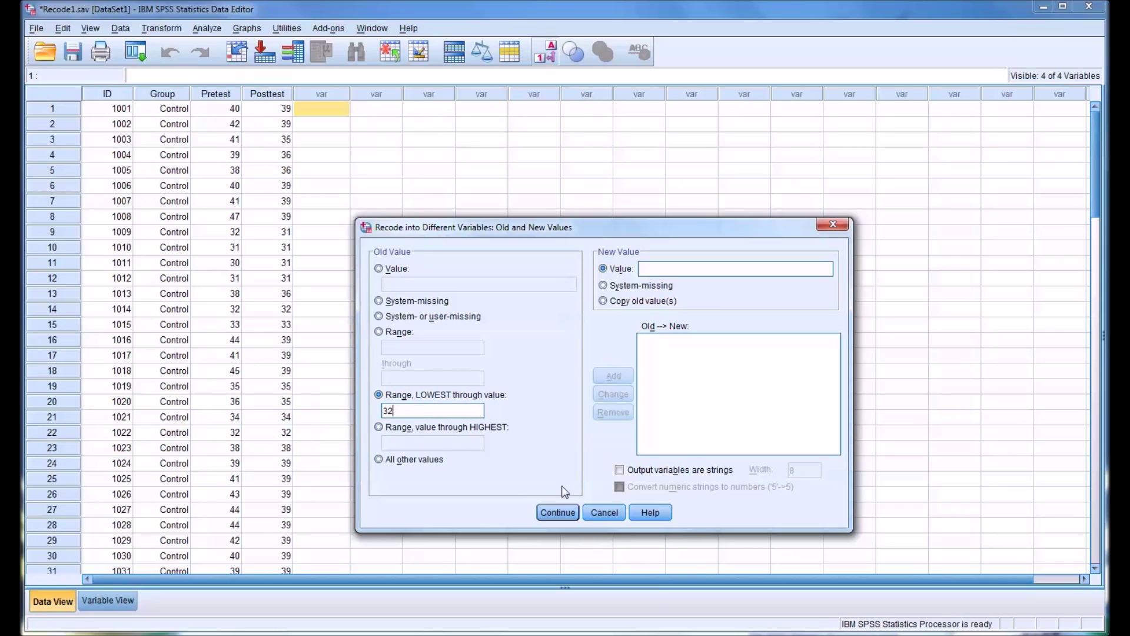
pyautogui.click(663, 272)
pyautogui.write('33')
pyautogui.click(624, 375)
# Add the range rule 37 thru Highest → 38.
pyautogui.click(379, 427)
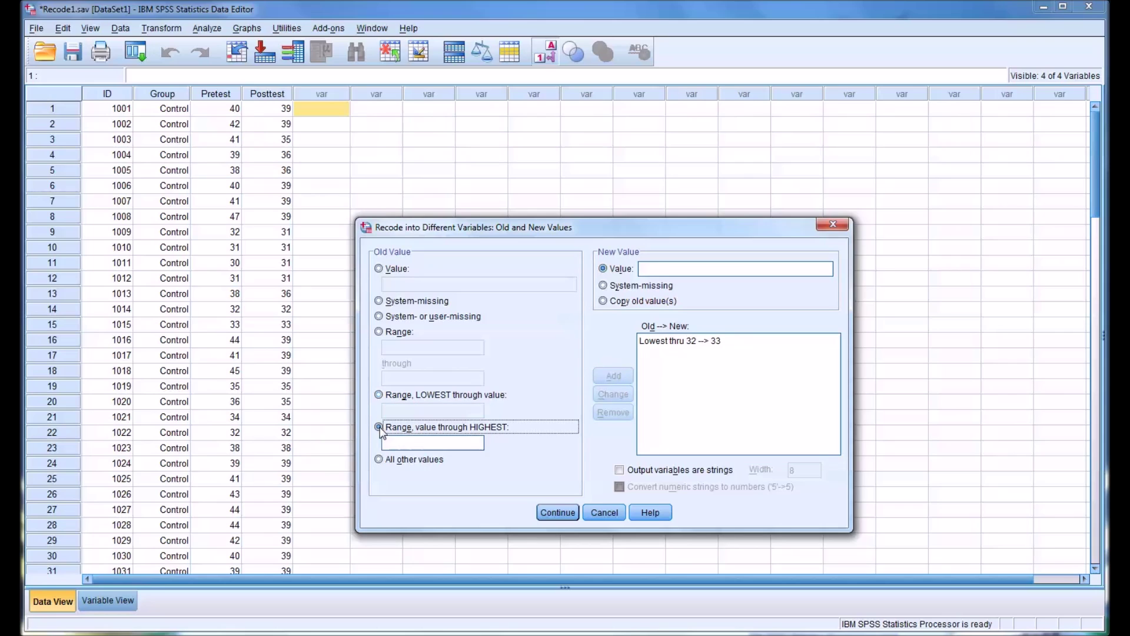
pyautogui.click(434, 442)
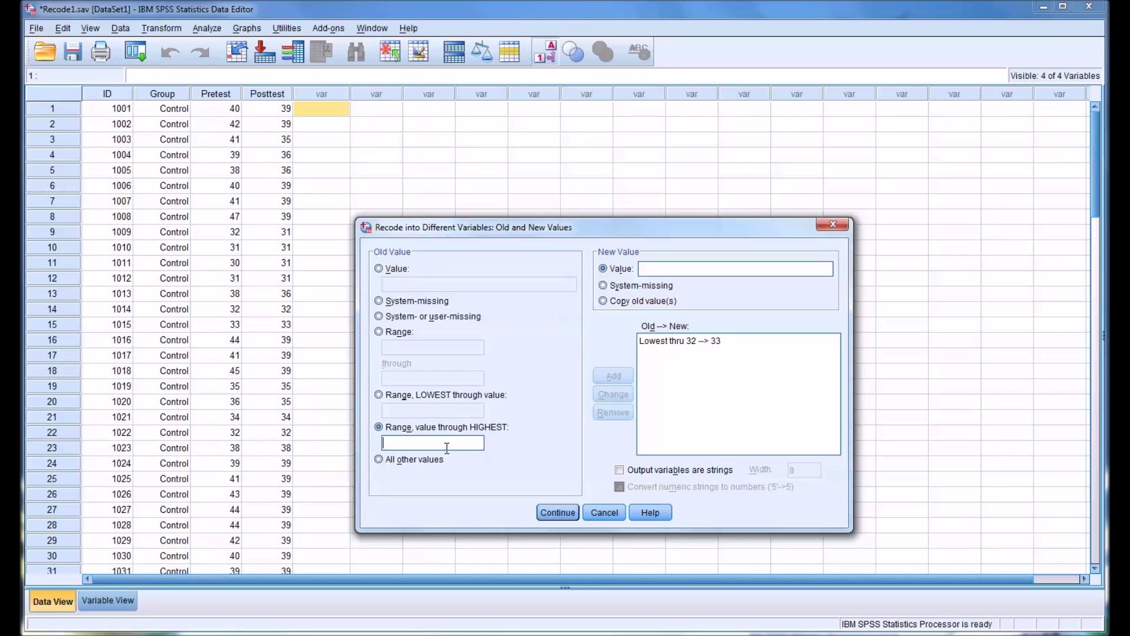
pyautogui.write('38')
pyautogui.write('37')
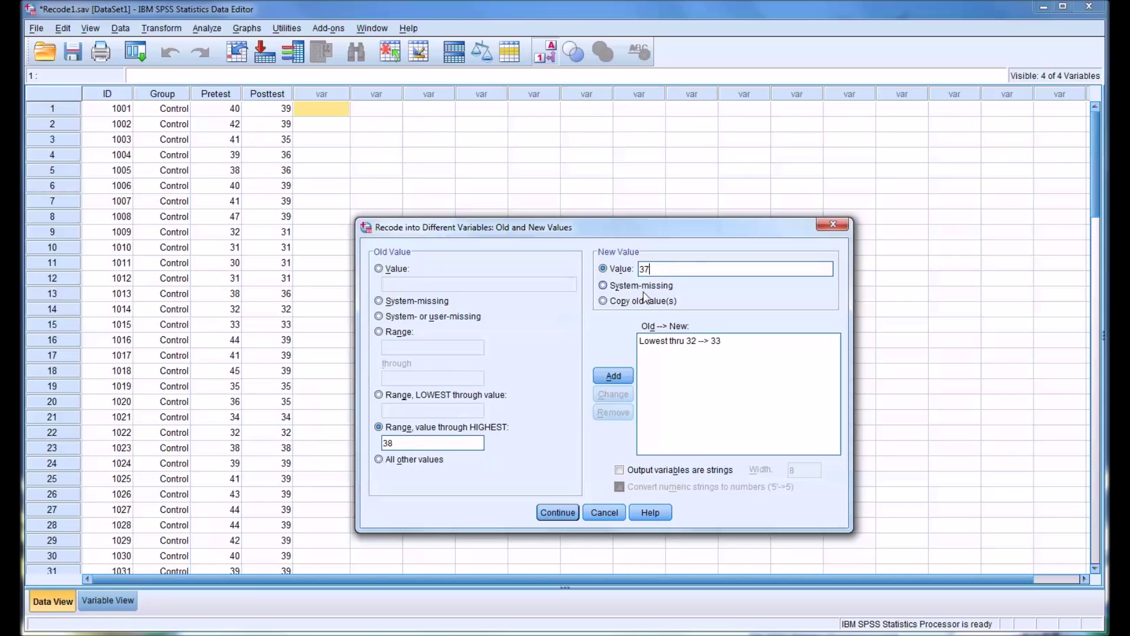
pyautogui.click(601, 375)
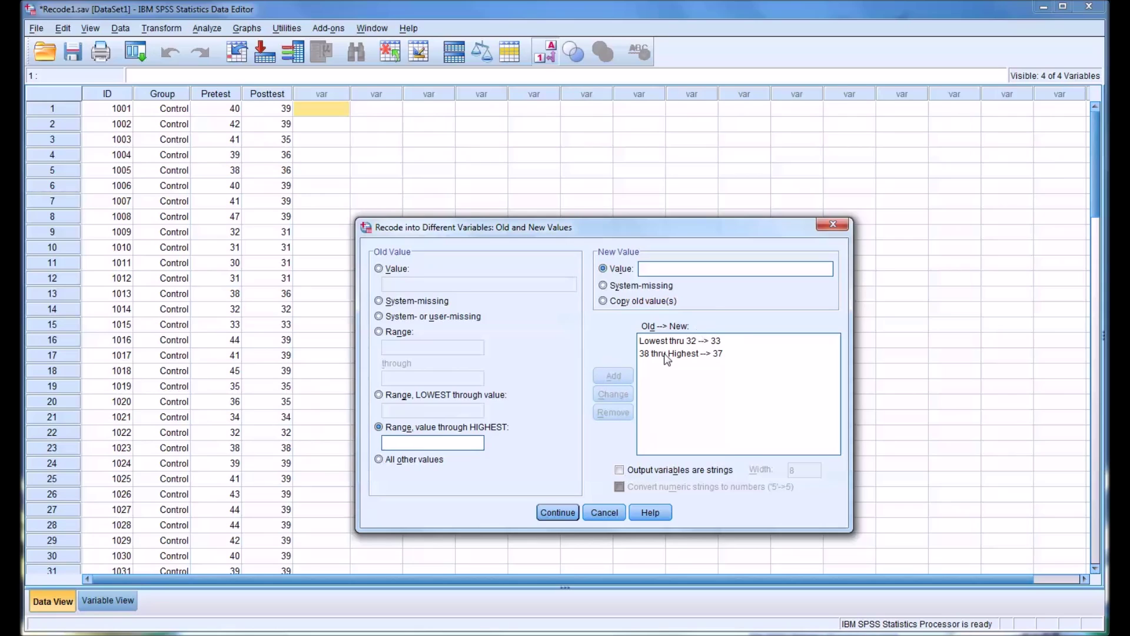
# Keep the output numeric rather than string, review both rules, and accept them.
pyautogui.click(619, 470)
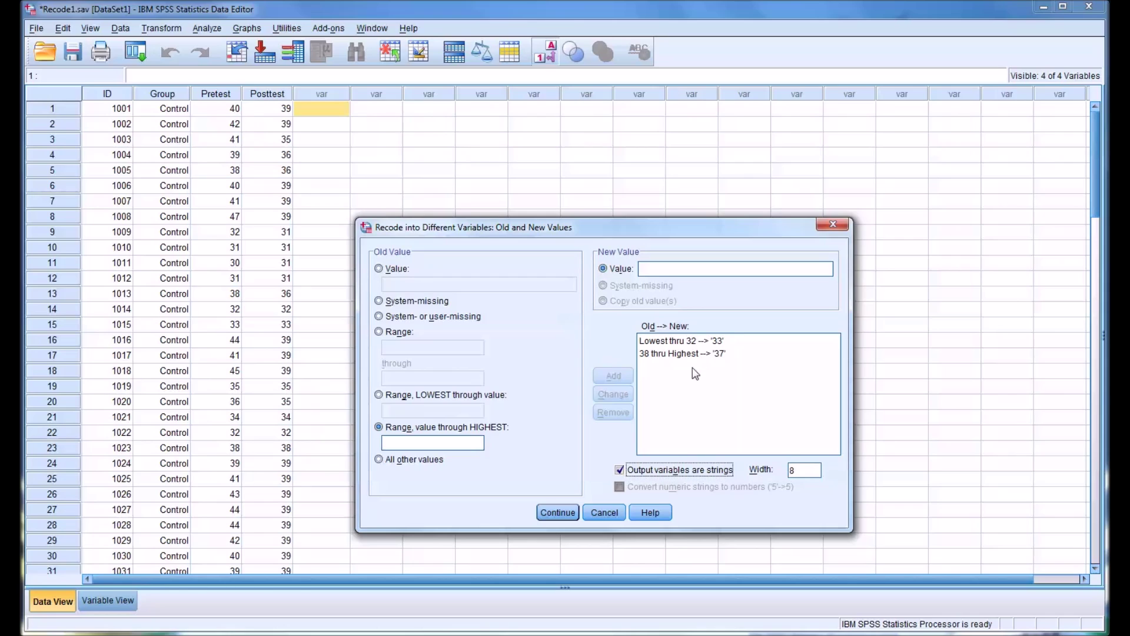
pyautogui.click(620, 471)
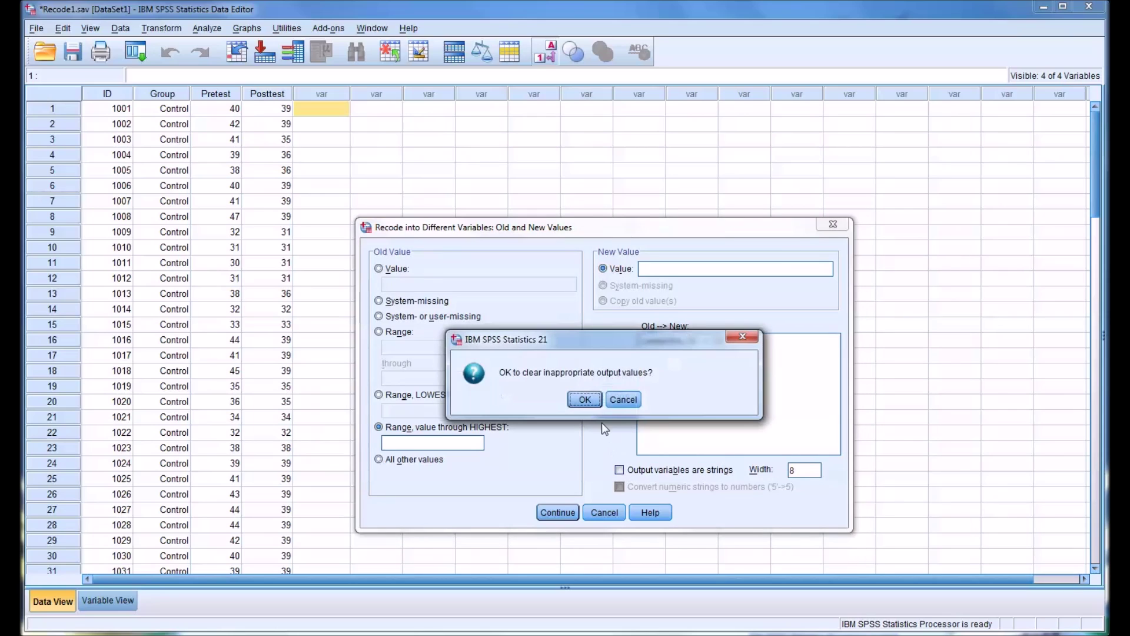
pyautogui.click(586, 400)
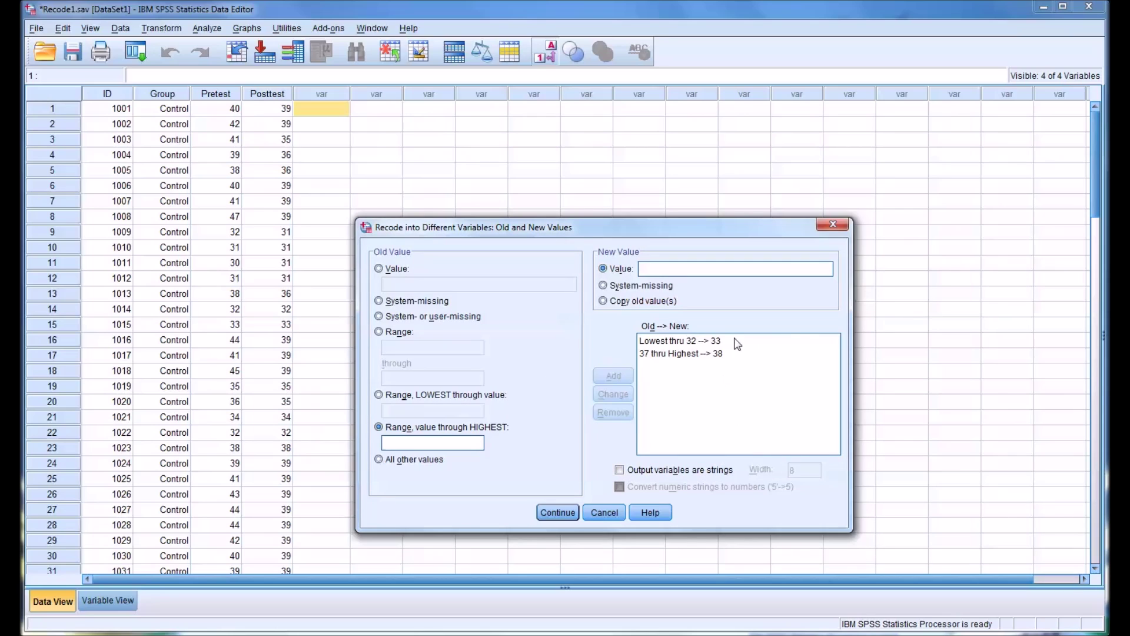
pyautogui.click(690, 342)
pyautogui.click(677, 354)
pyautogui.click(558, 512)
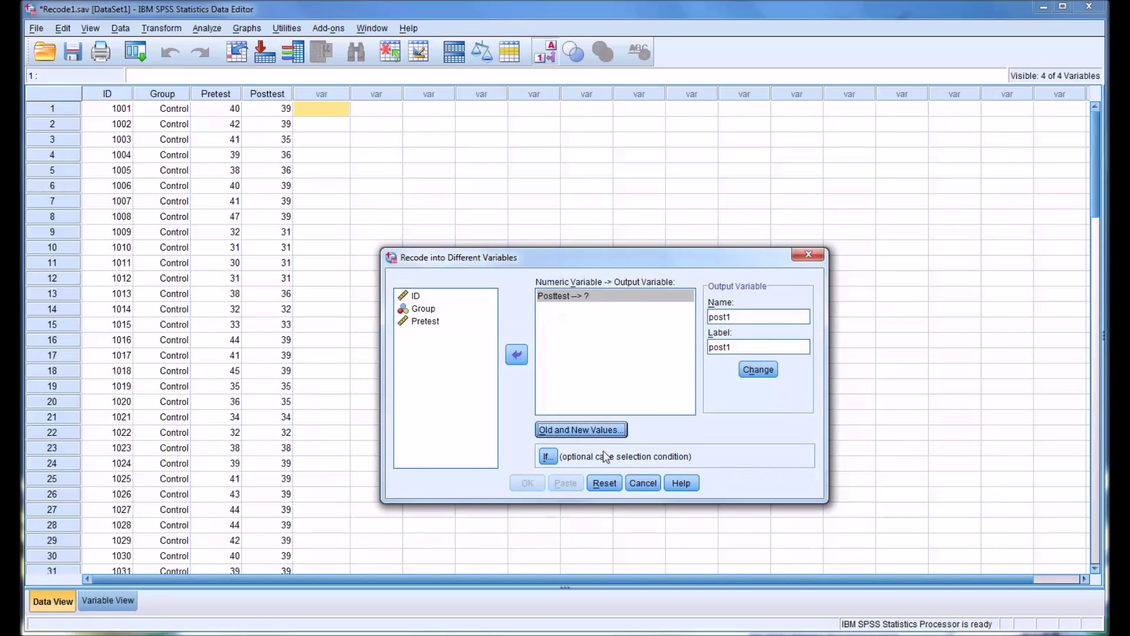
# Skip any If condition, apply post1 as Posttest's output, run the recode and return to the data.
pyautogui.click(547, 457)
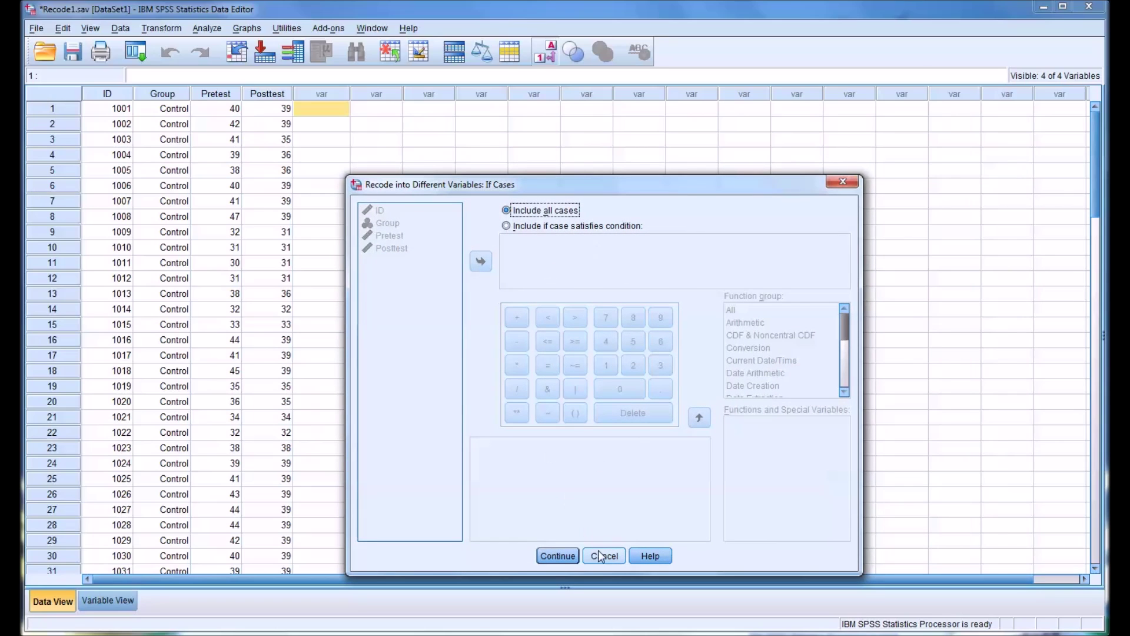
pyautogui.click(605, 556)
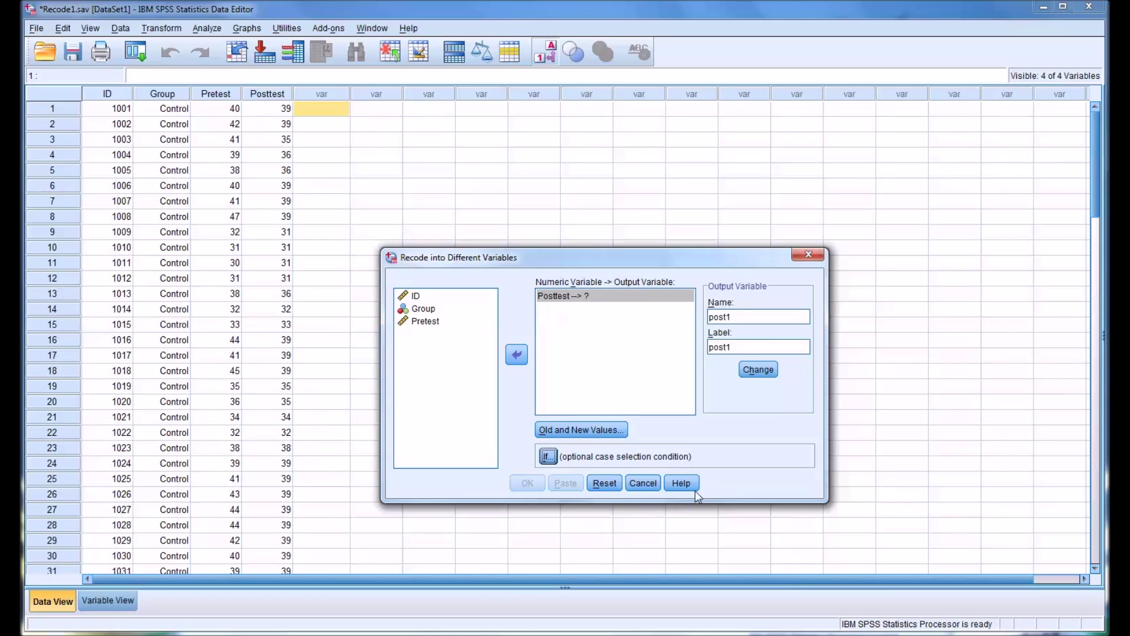
pyautogui.click(759, 370)
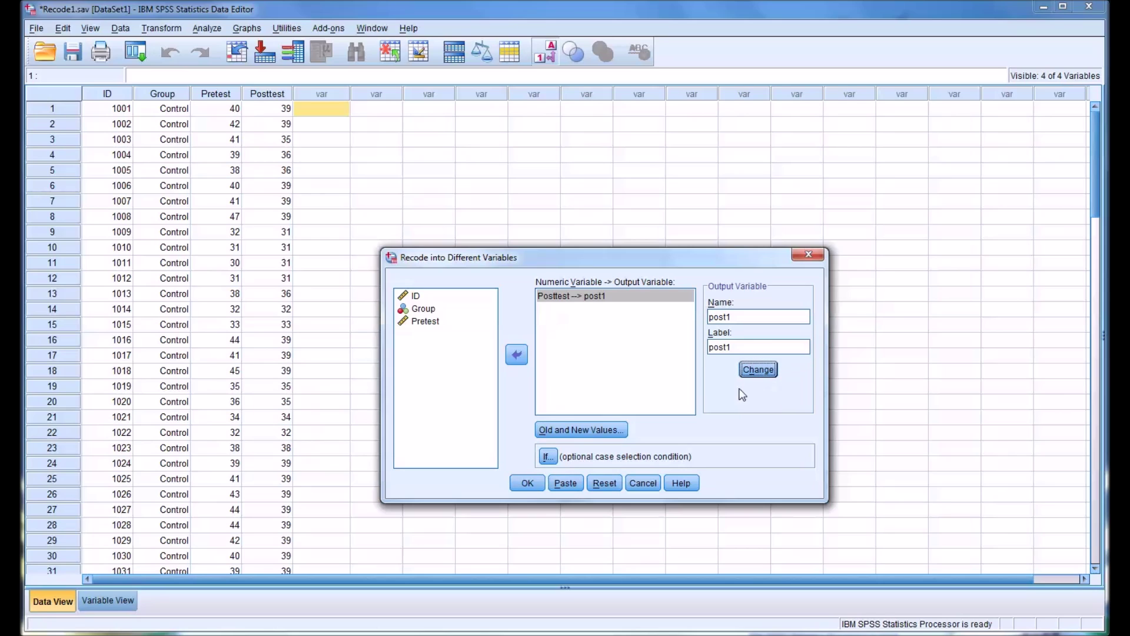
pyautogui.click(528, 482)
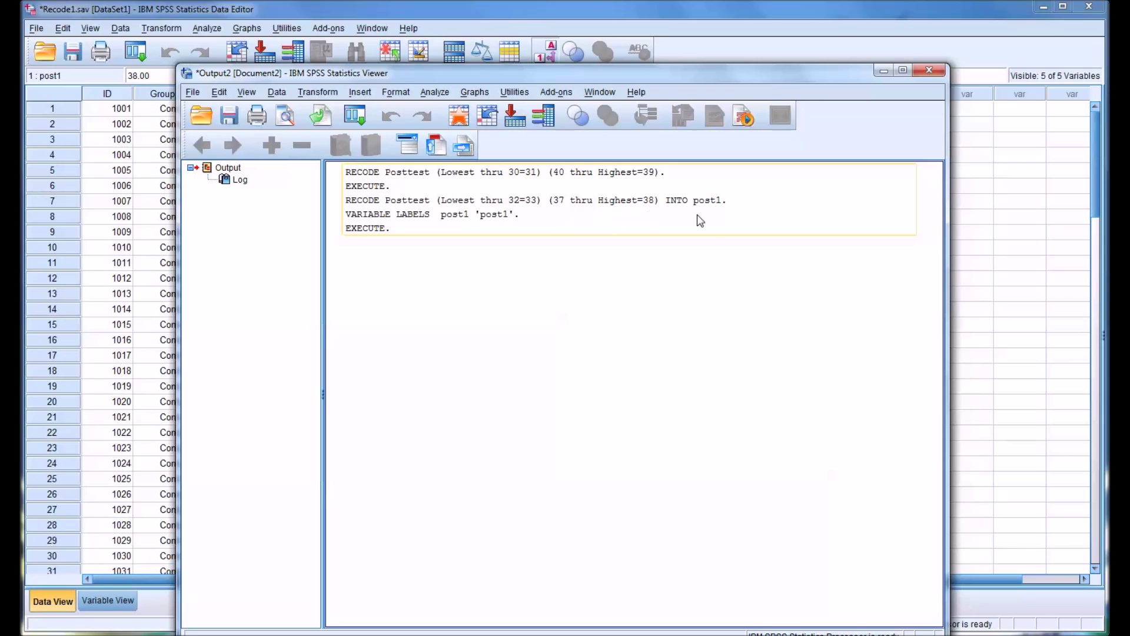
pyautogui.click(999, 277)
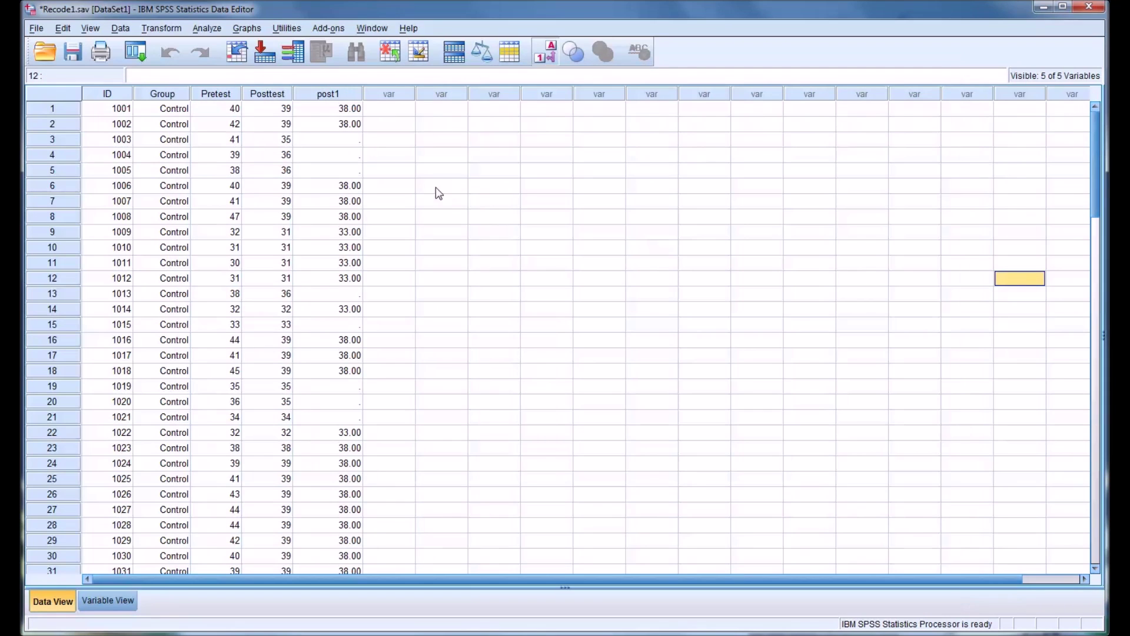
# Compare post1 with Posttest in rows 1–8: 38.00 or 33.00 at the extremes, blank for middle scores.
pyautogui.click(318, 111)
pyautogui.click(308, 124)
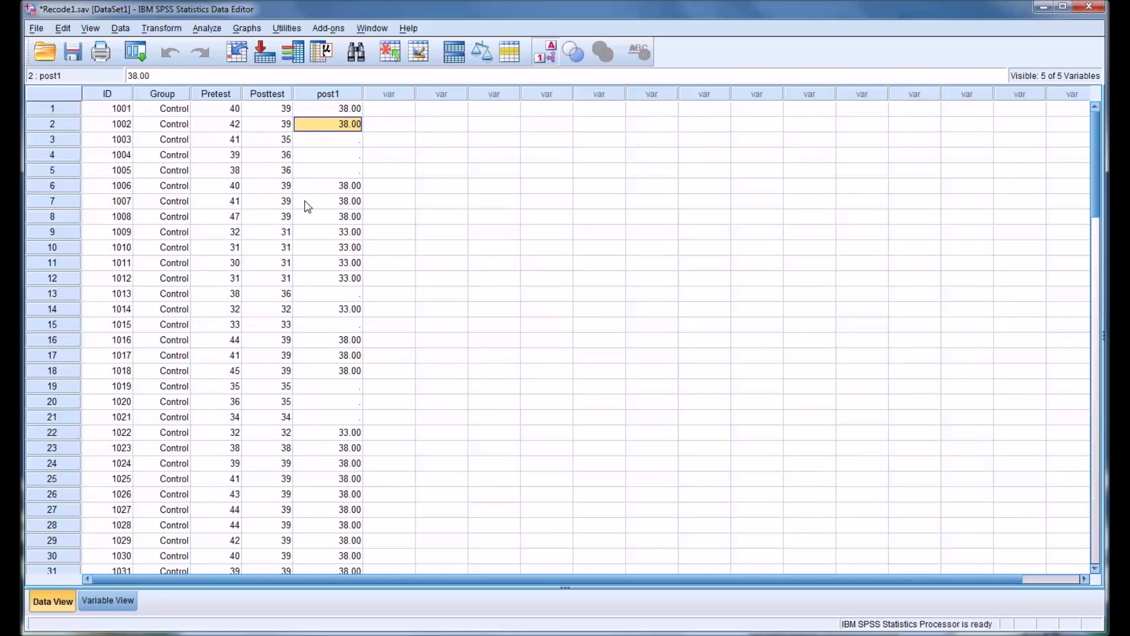
pyautogui.click(312, 217)
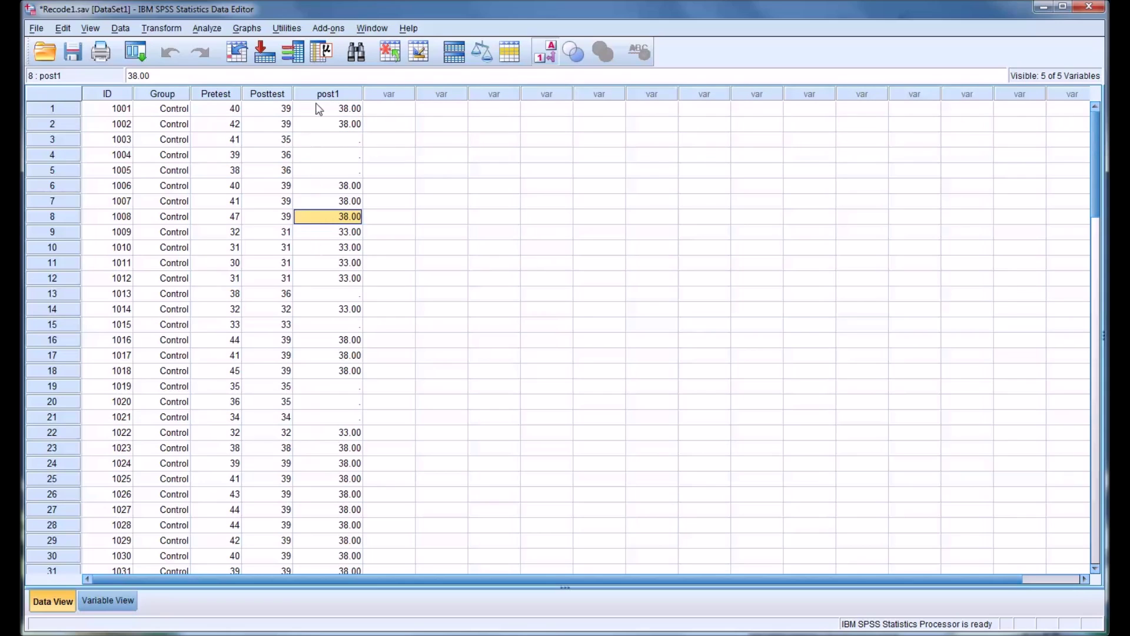
pyautogui.click(307, 128)
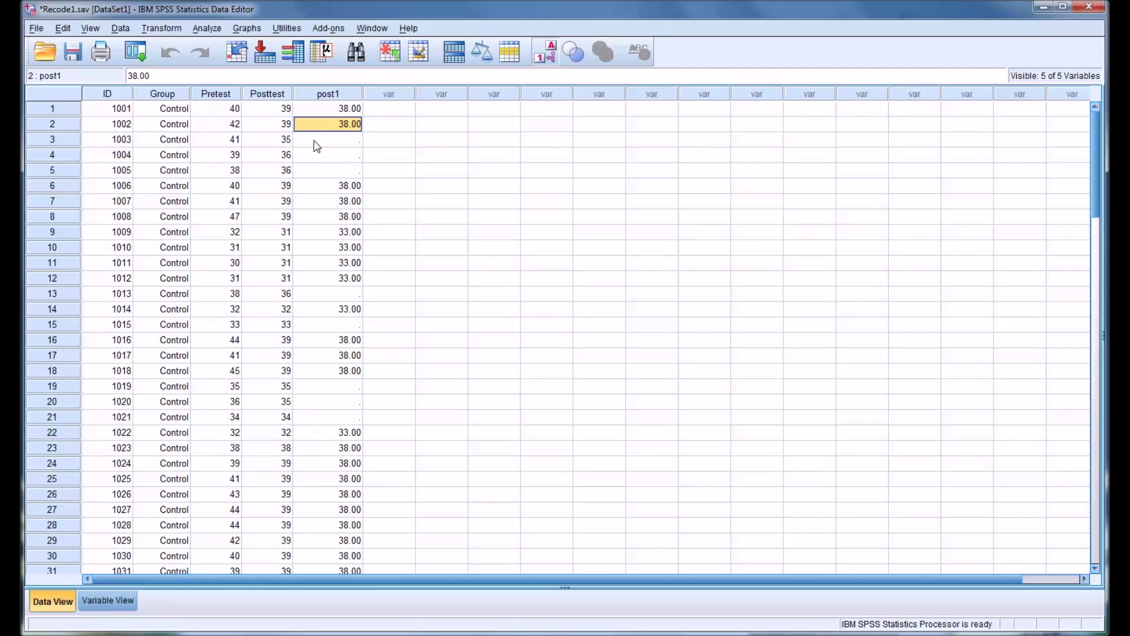
pyautogui.click(312, 141)
pyautogui.click(312, 155)
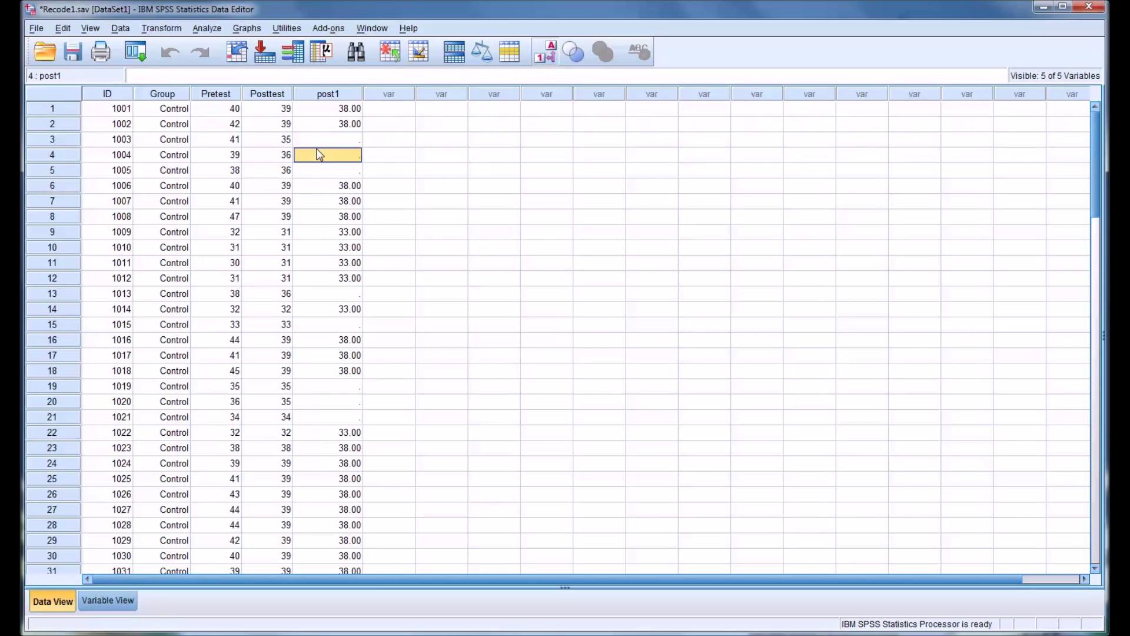
pyautogui.click(315, 171)
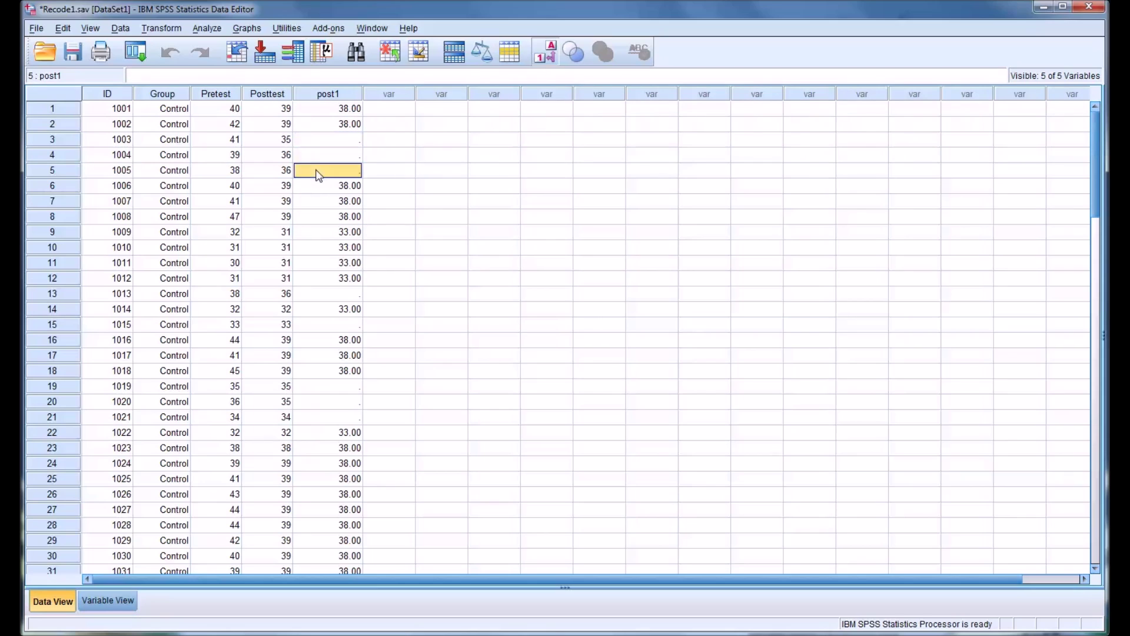
pyautogui.click(270, 142)
pyautogui.click(316, 141)
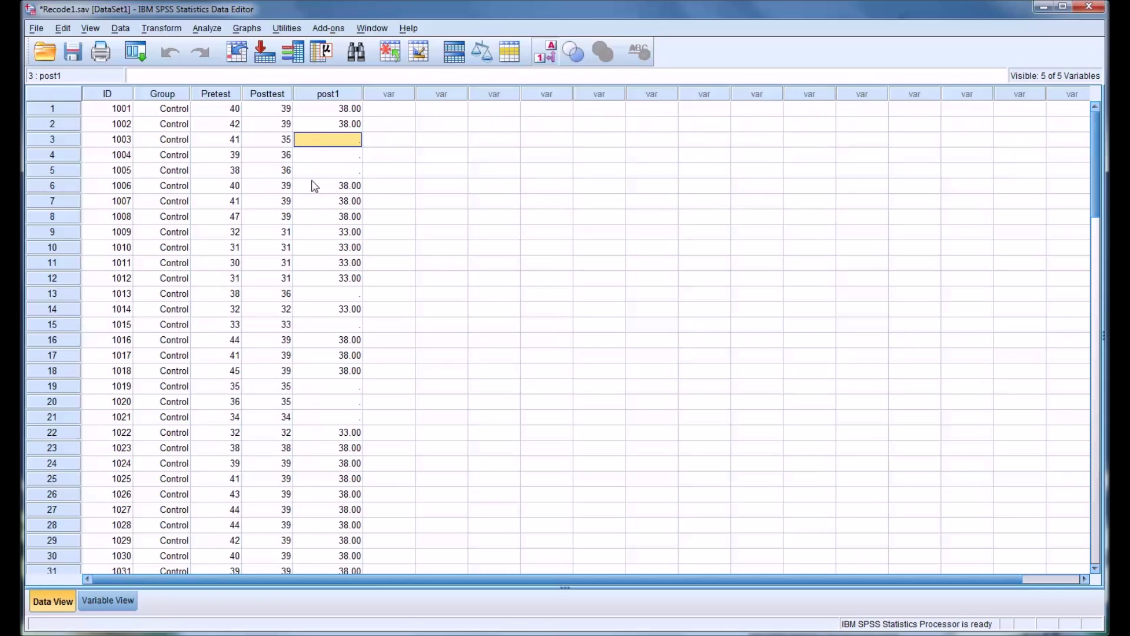
pyautogui.click(271, 189)
pyautogui.click(315, 186)
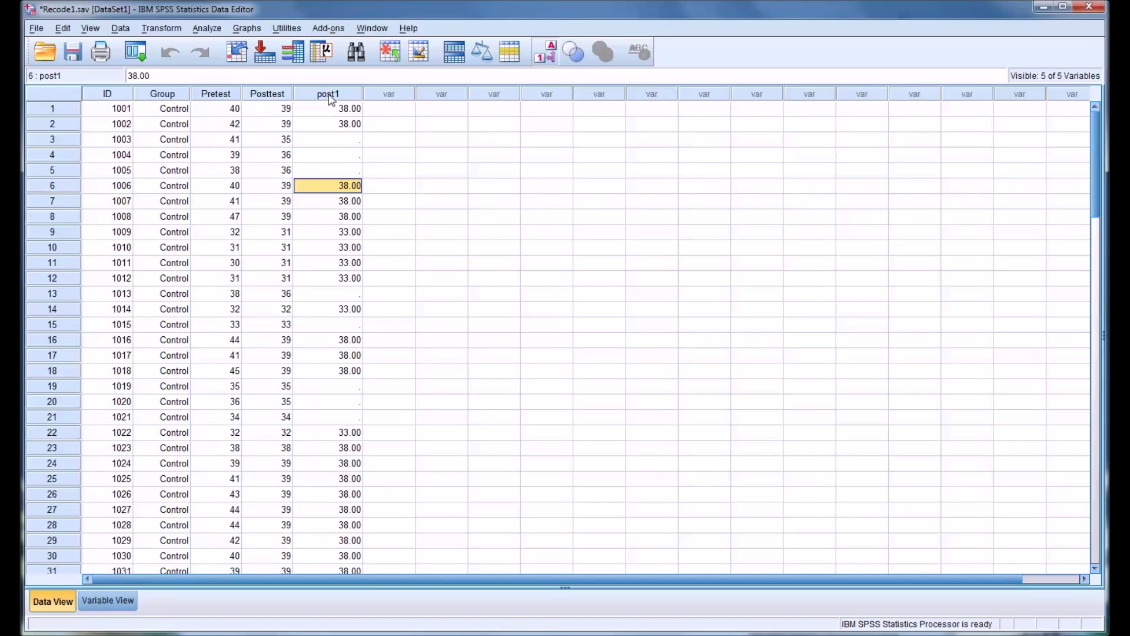
# Reopen the post1 recode's old and new values, reviewing the Lowest–32 and 37–Highest rules.
pyautogui.click(161, 28)
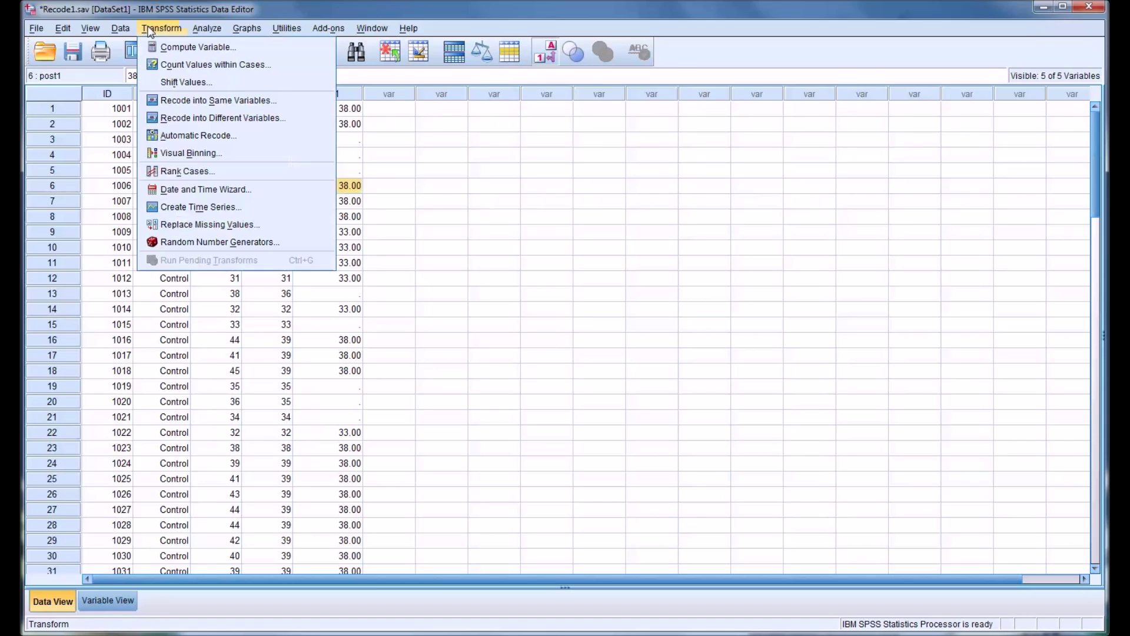
pyautogui.click(177, 119)
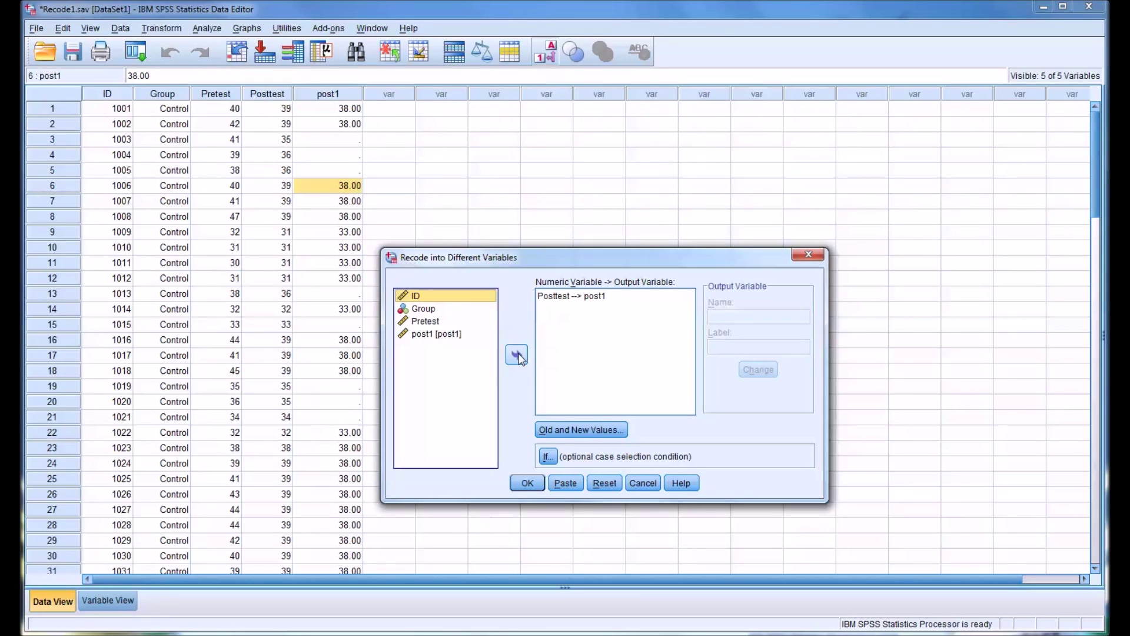
pyautogui.click(579, 431)
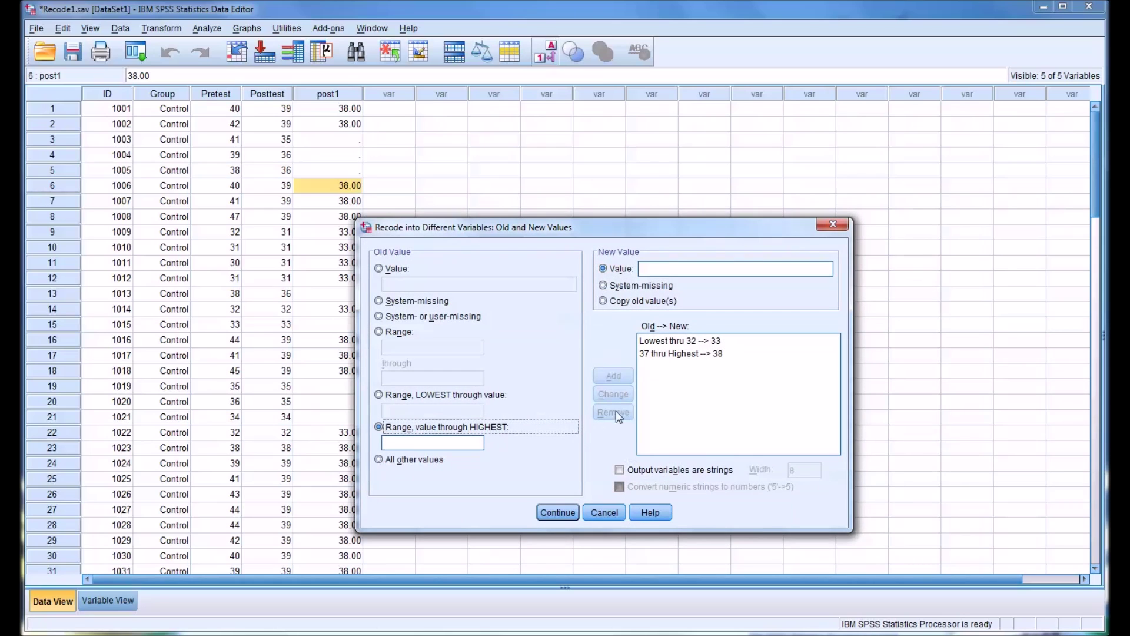
pyautogui.click(672, 353)
pyautogui.click(670, 339)
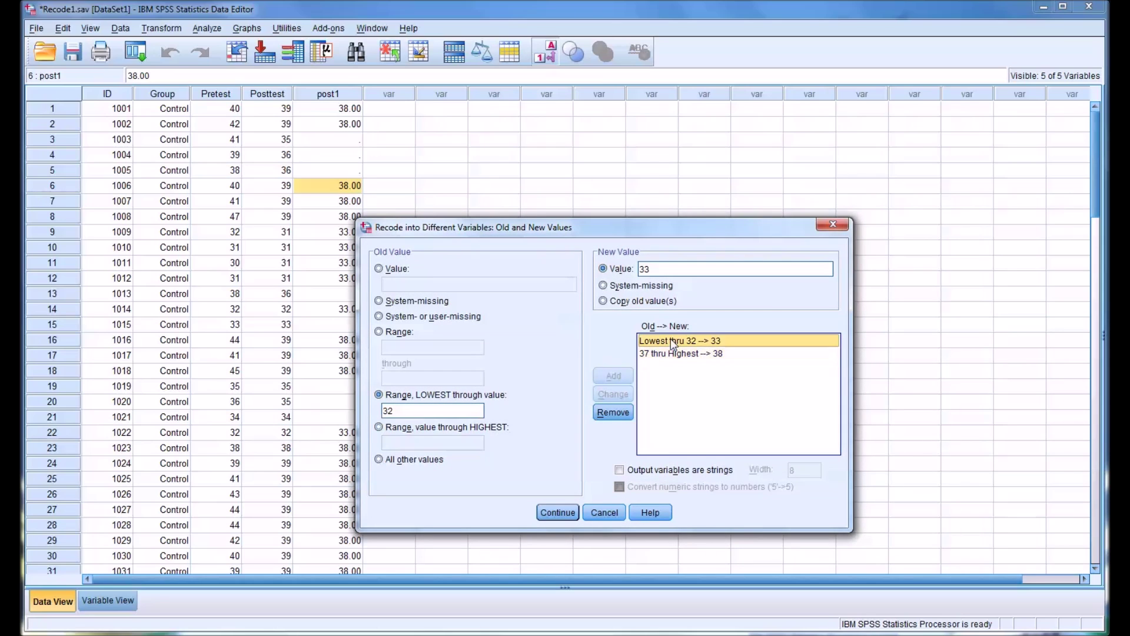
pyautogui.click(666, 352)
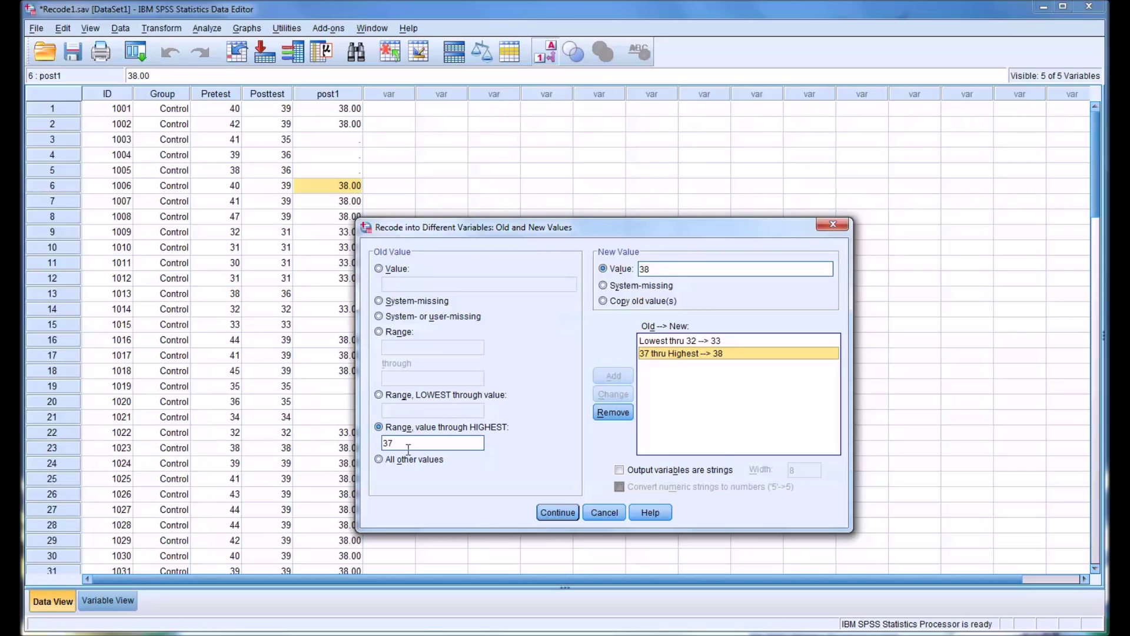
# Add an All other values → 35 rule and rerun the recode into post1.
pyautogui.click(379, 460)
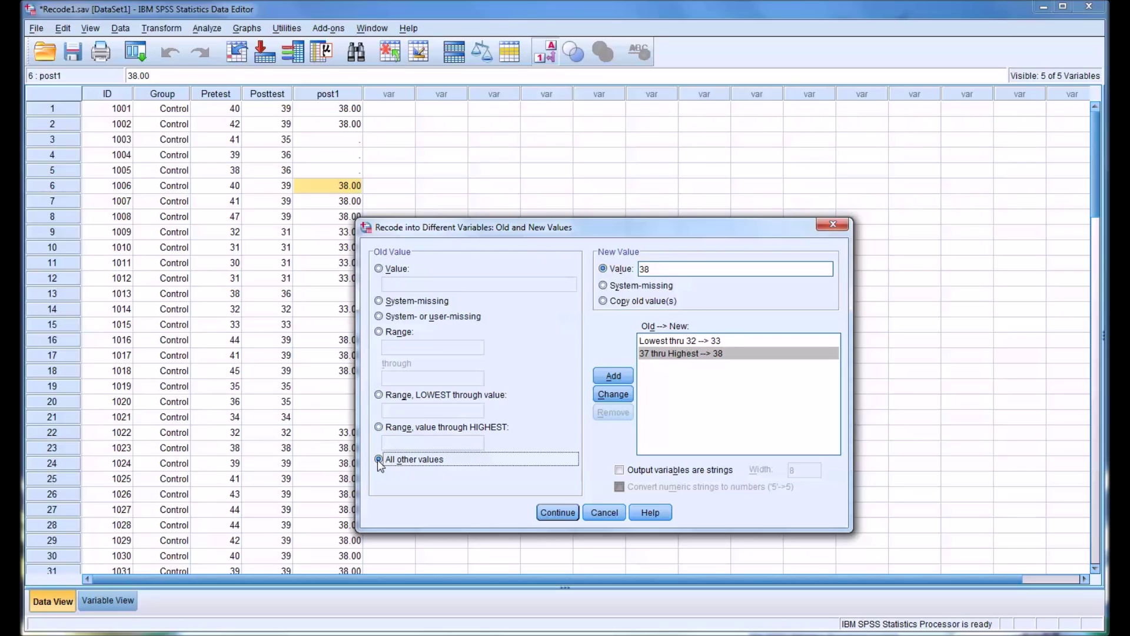
pyautogui.doubleClick(663, 269)
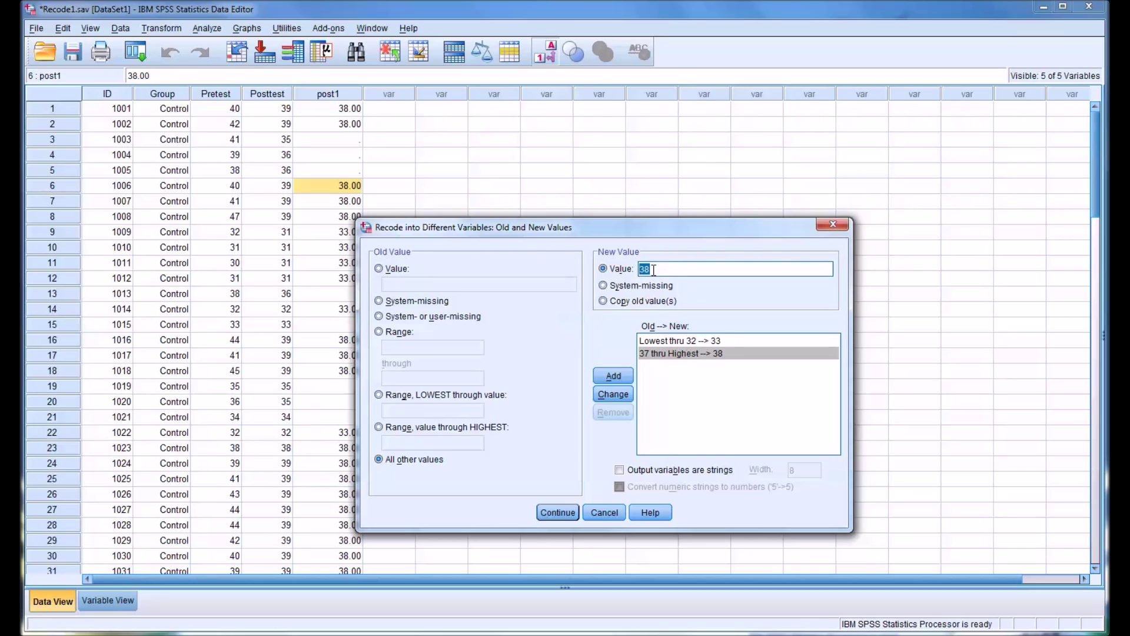
pyautogui.write('35')
pyautogui.click(614, 375)
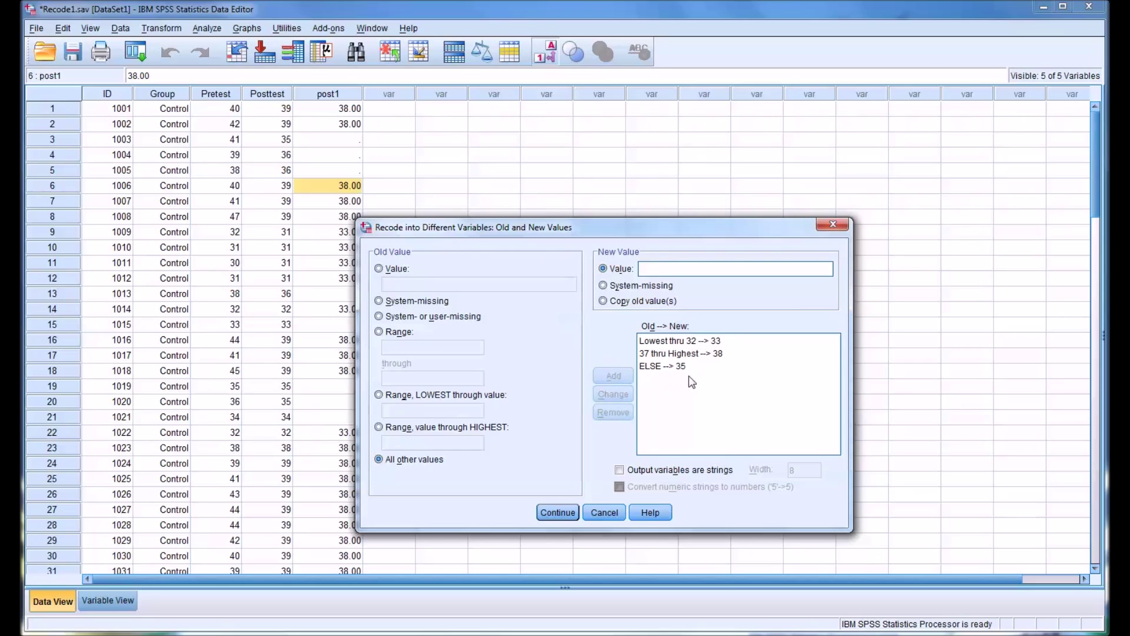
pyautogui.click(557, 513)
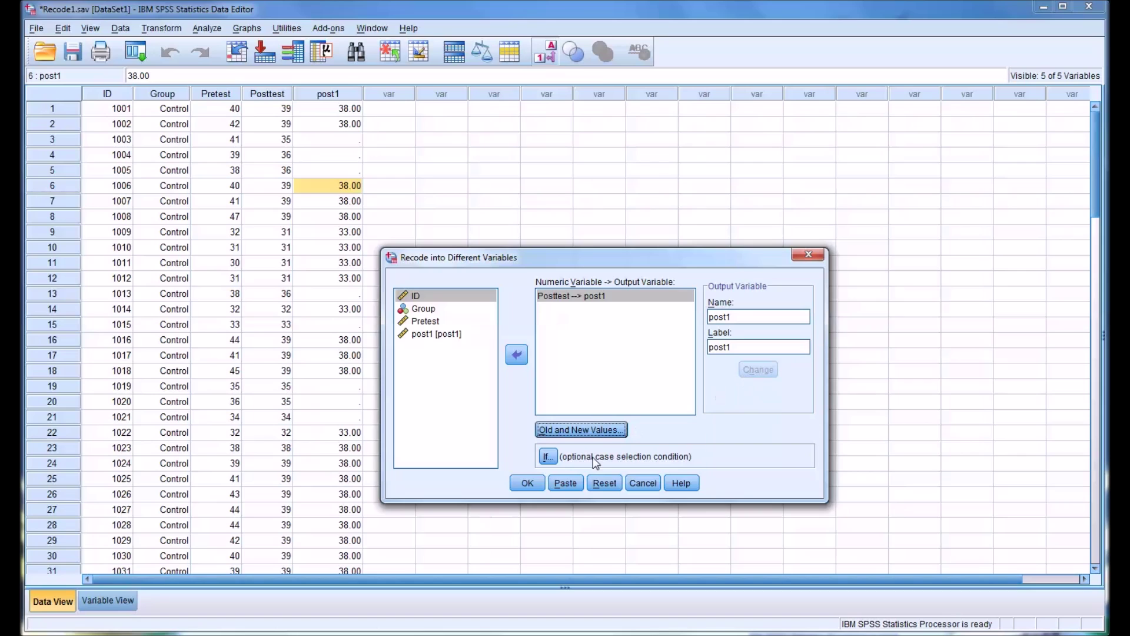
pyautogui.click(520, 487)
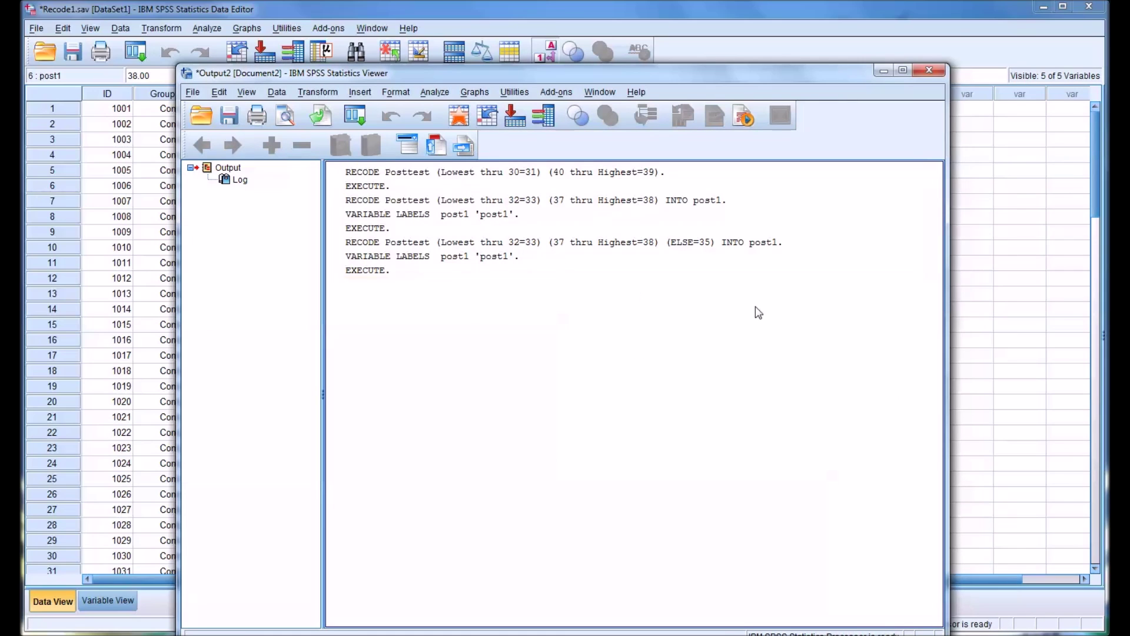
# In the Data Editor, check that post1 in rows 5, 13 and 15 now shows 35.00.
pyautogui.click(991, 337)
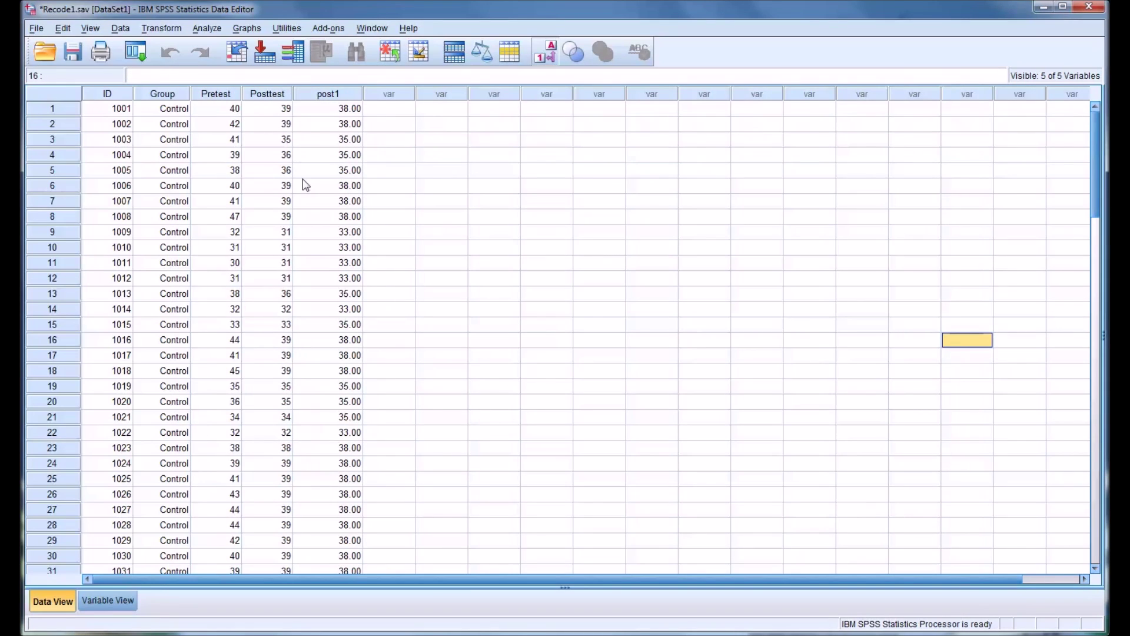
pyautogui.click(317, 171)
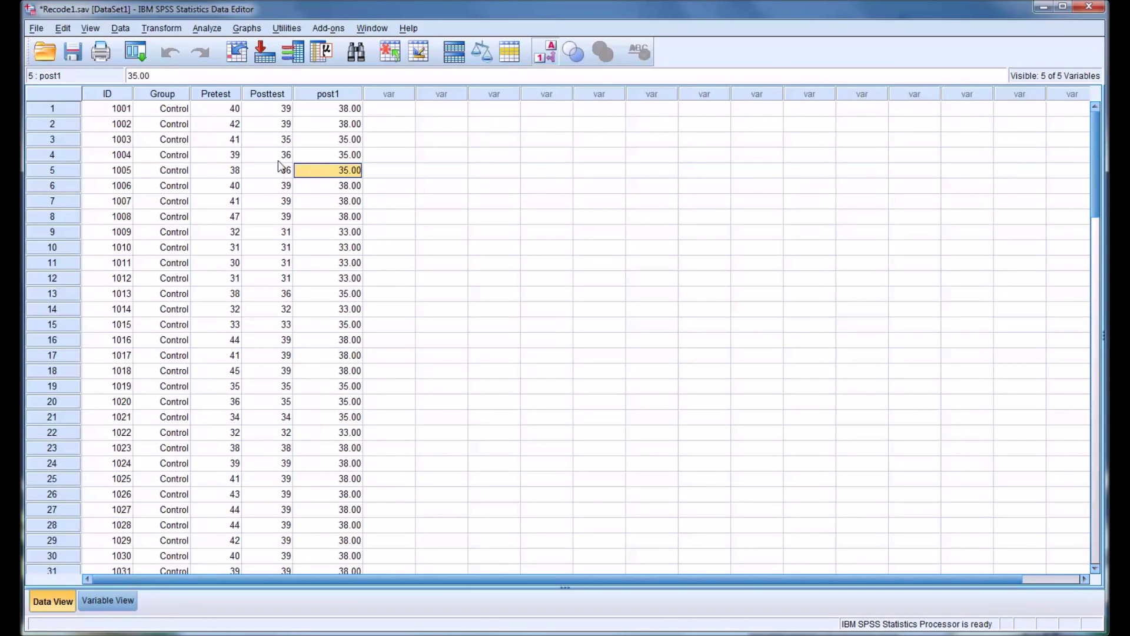
pyautogui.click(307, 297)
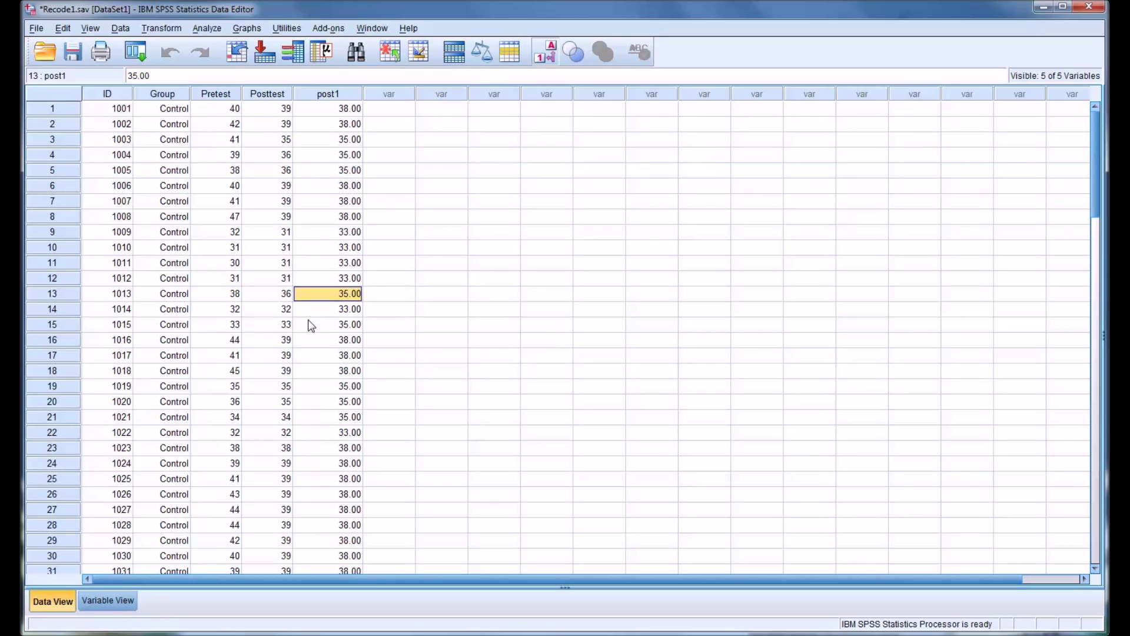
pyautogui.click(309, 323)
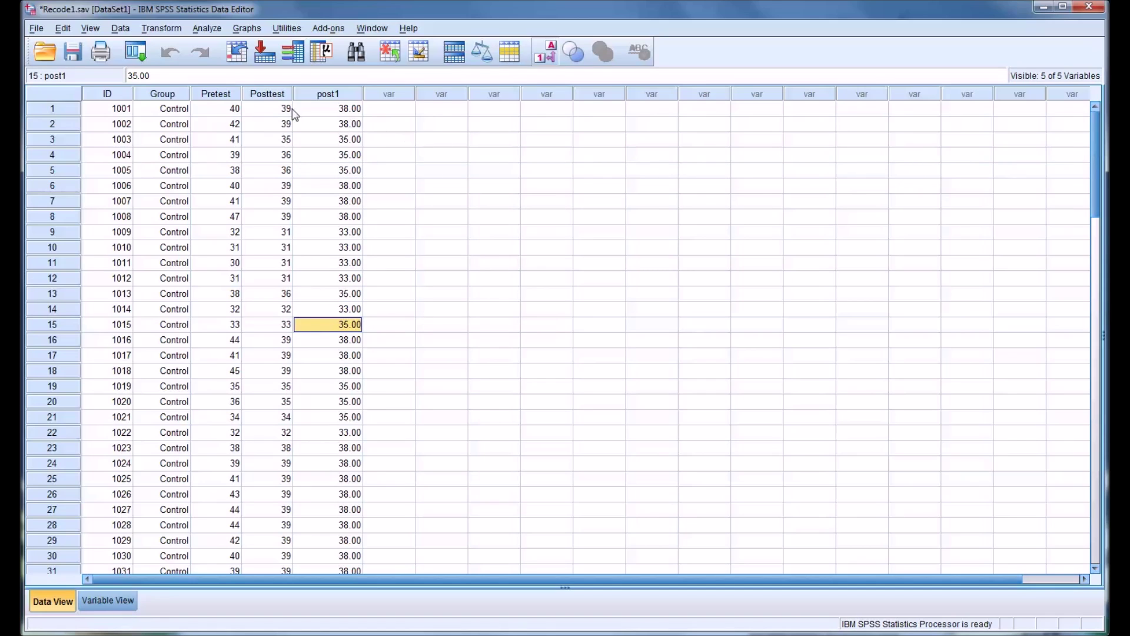
pyautogui.click(159, 29)
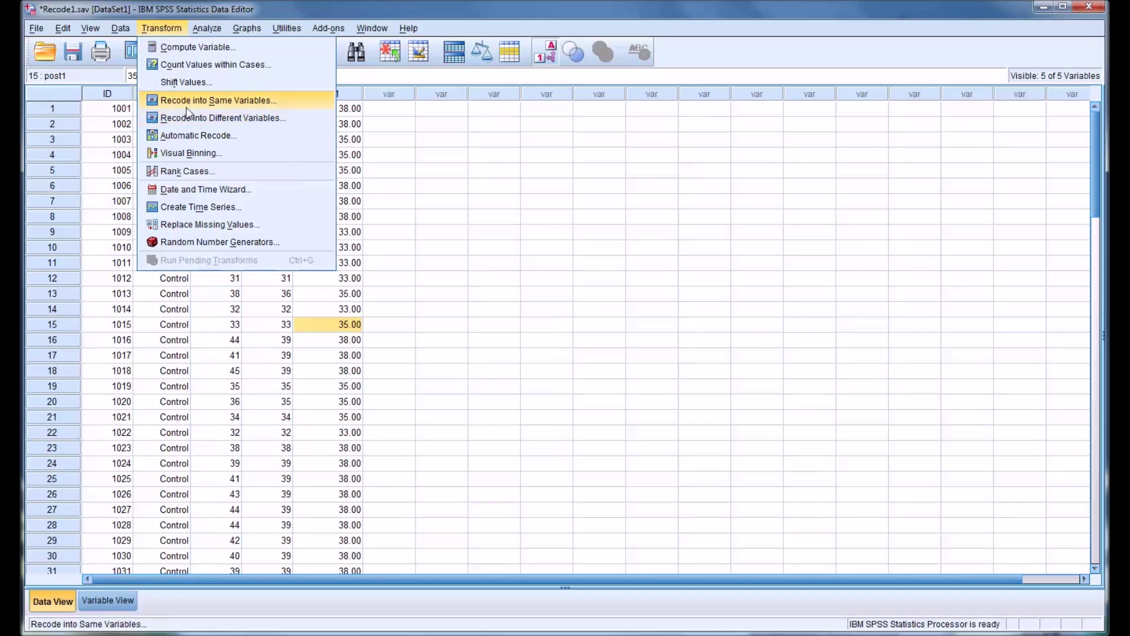
pyautogui.click(395, 160)
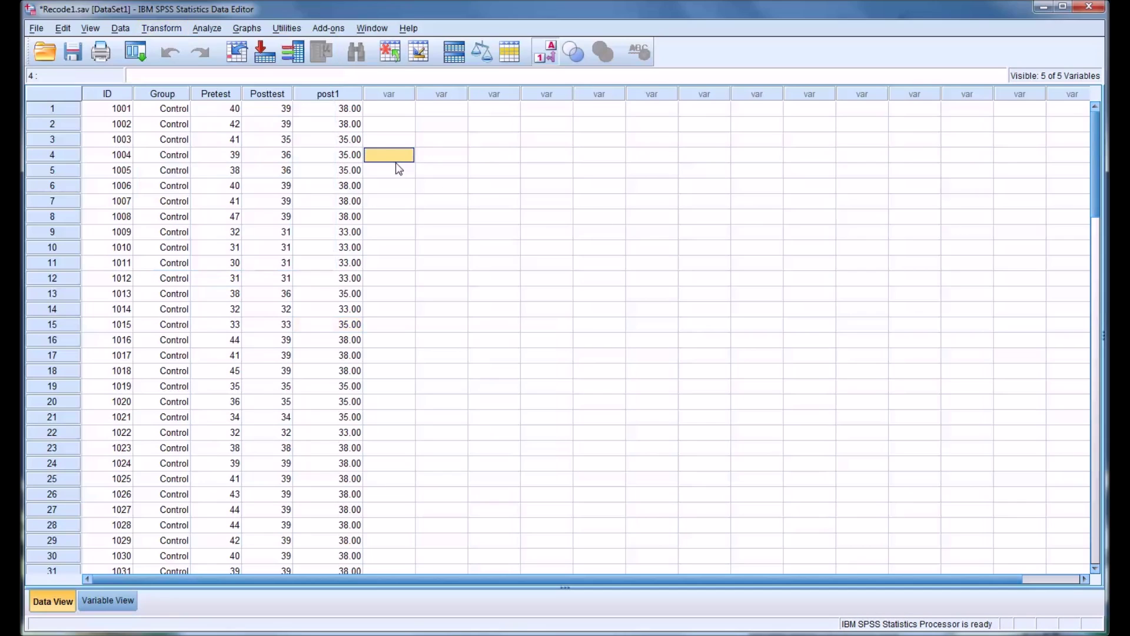
pyautogui.moveTo(328, 94); pyautogui.dragTo(306, 93)
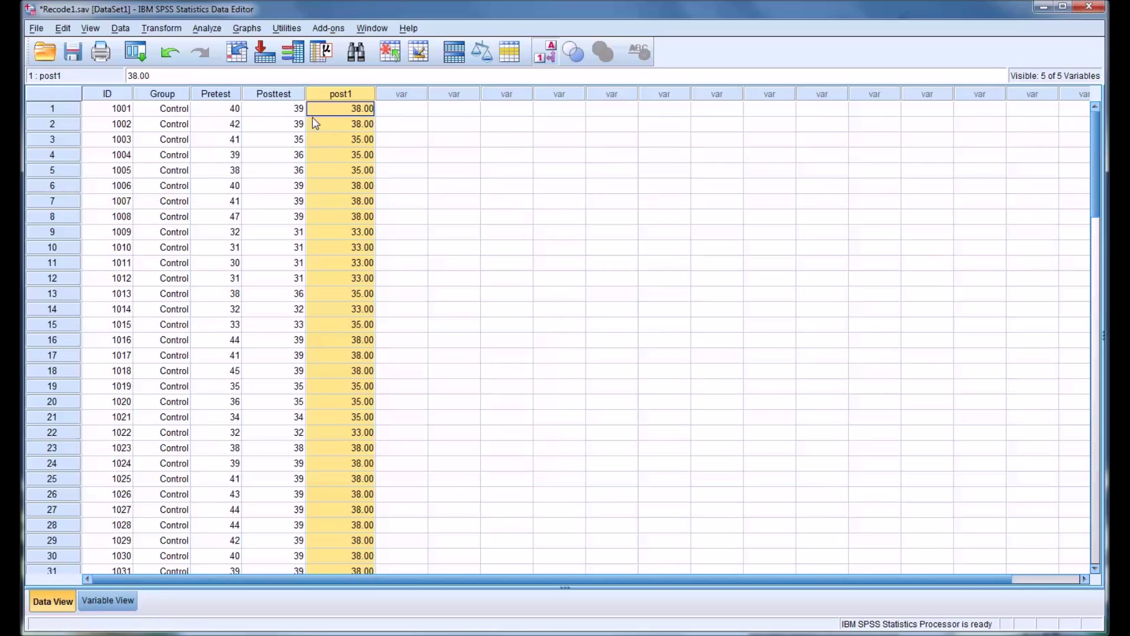
pyautogui.moveTo(305, 93); pyautogui.dragTo(293, 94)
pyautogui.click(378, 111)
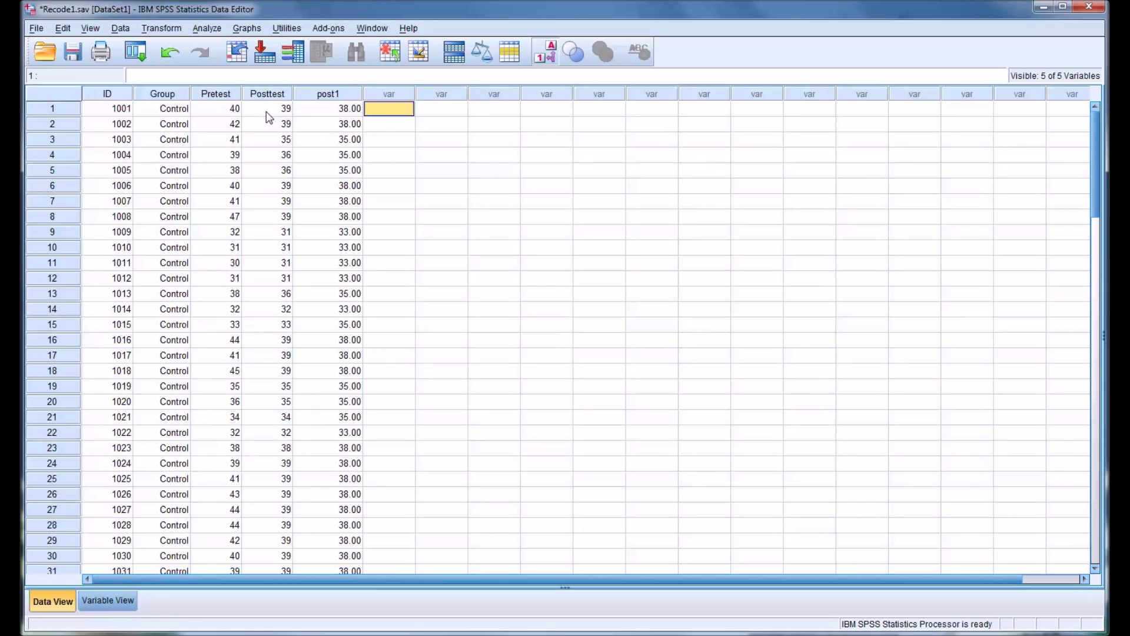
pyautogui.click(161, 28)
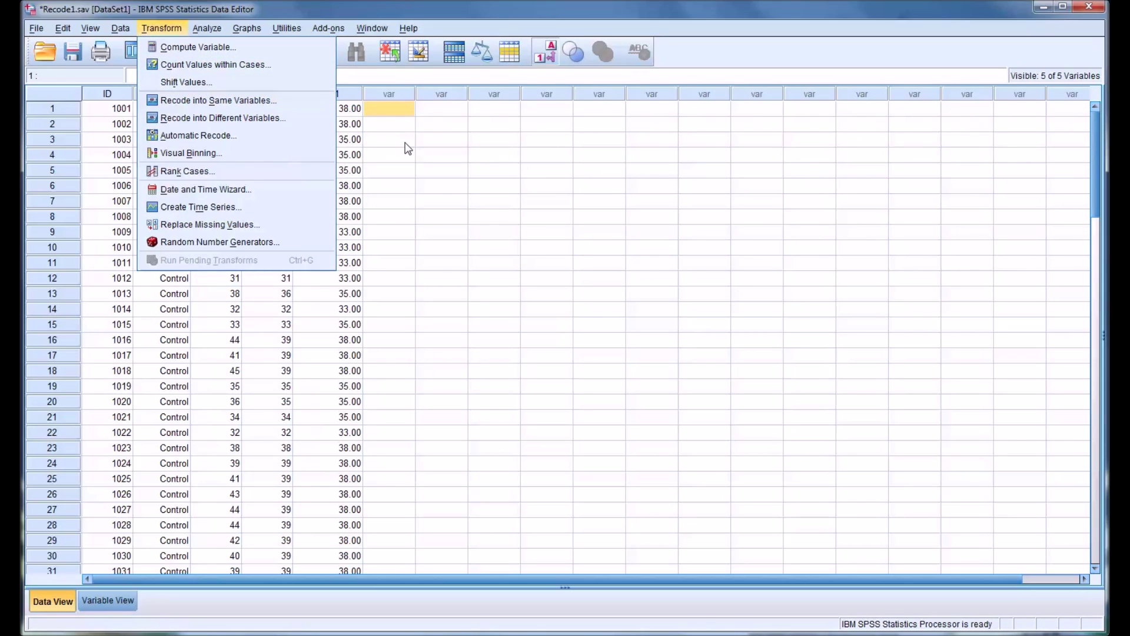
pyautogui.click(400, 126)
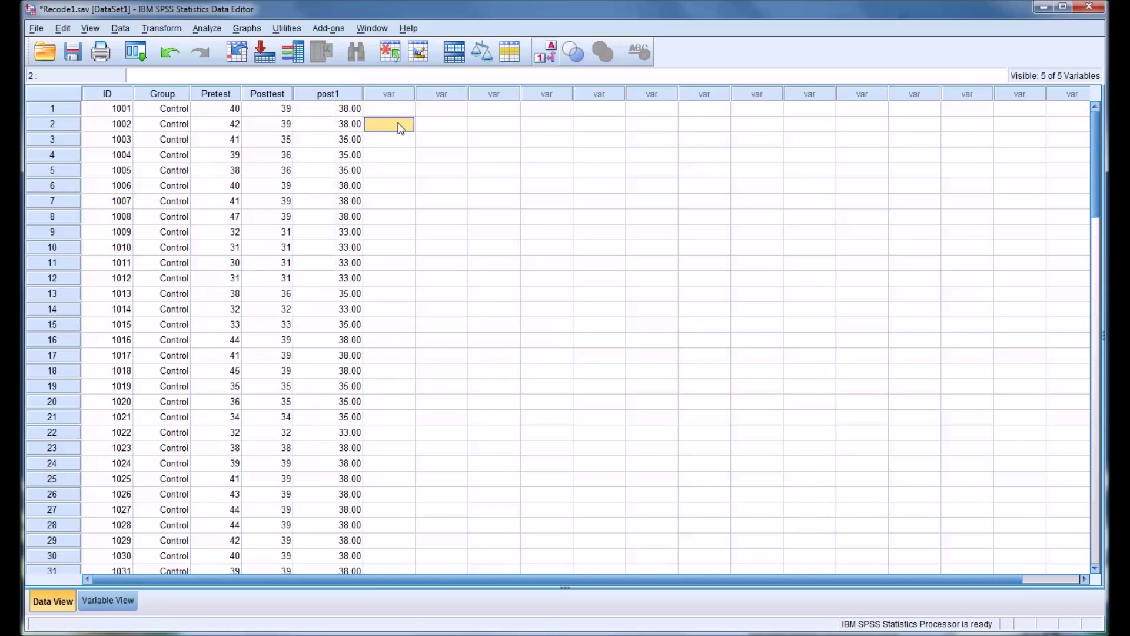
pyautogui.click(274, 110)
pyautogui.click(270, 98)
pyautogui.click(272, 114)
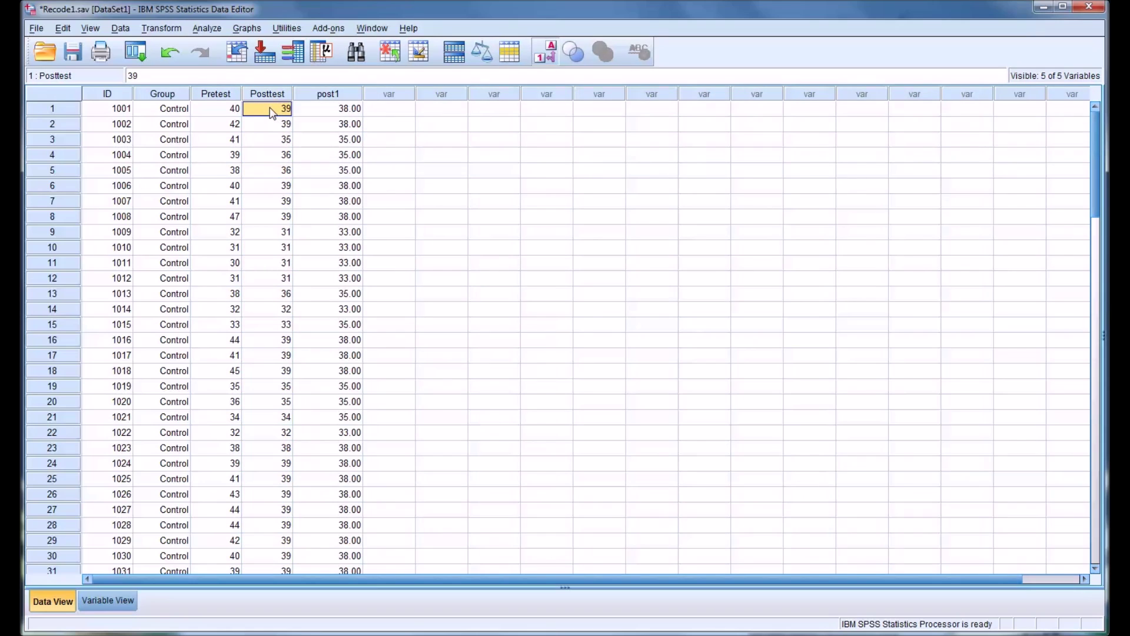